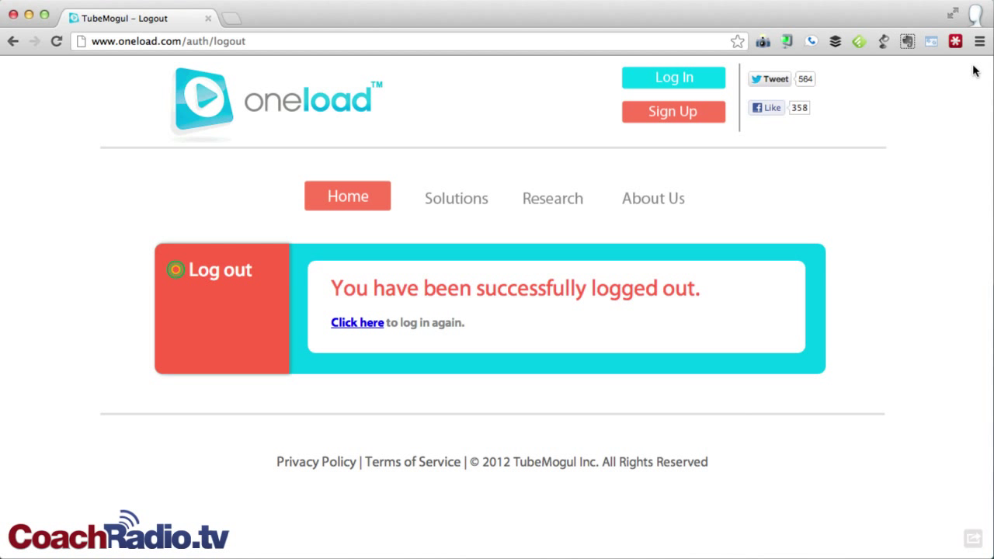
Log in to the OneLoad account with the prefilled credentials.
left_click(673, 86)
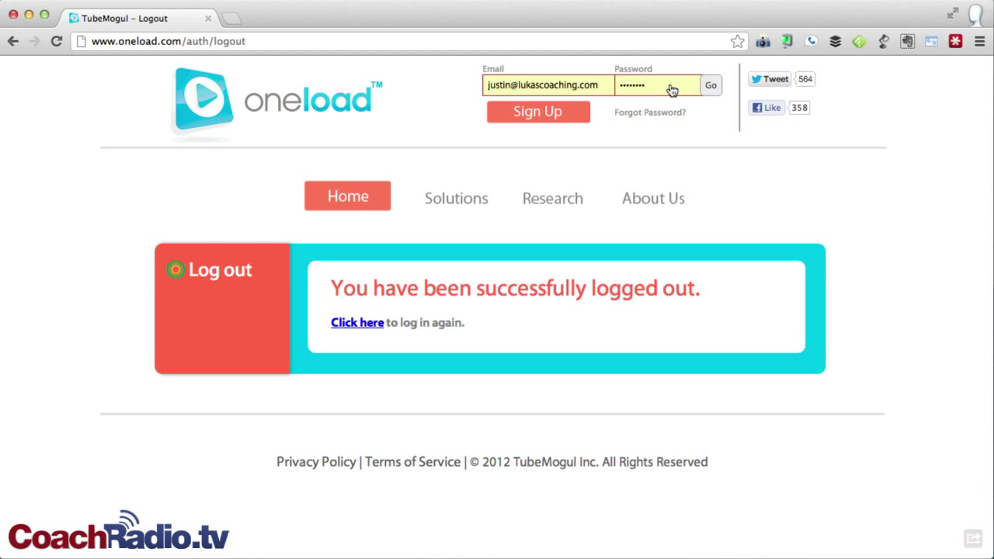
left_click(519, 118)
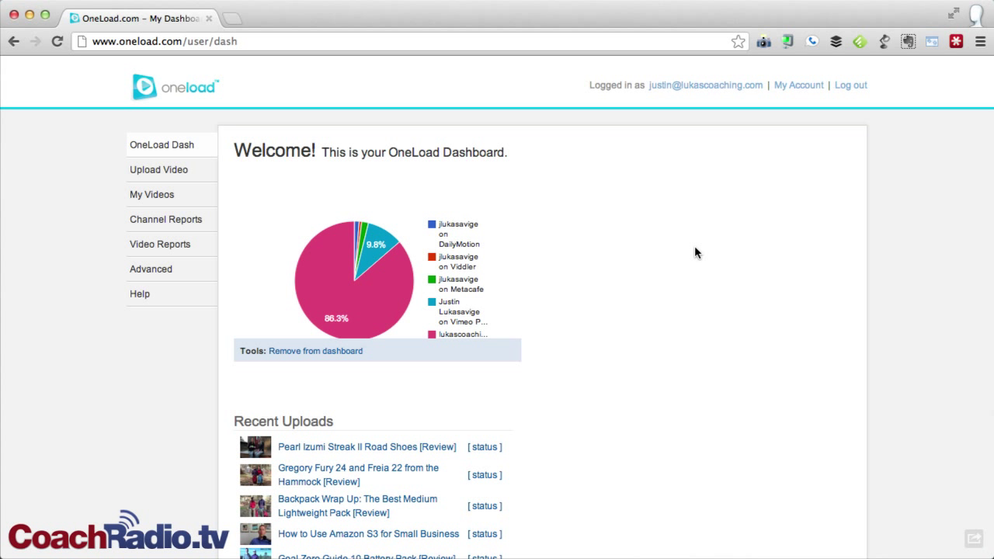
Examine the dashboard's recent uploads, available widgets and each channel's share in the viewership pie chart.
scroll(695, 247, "down", 2)
scroll(695, 247, "down", 1)
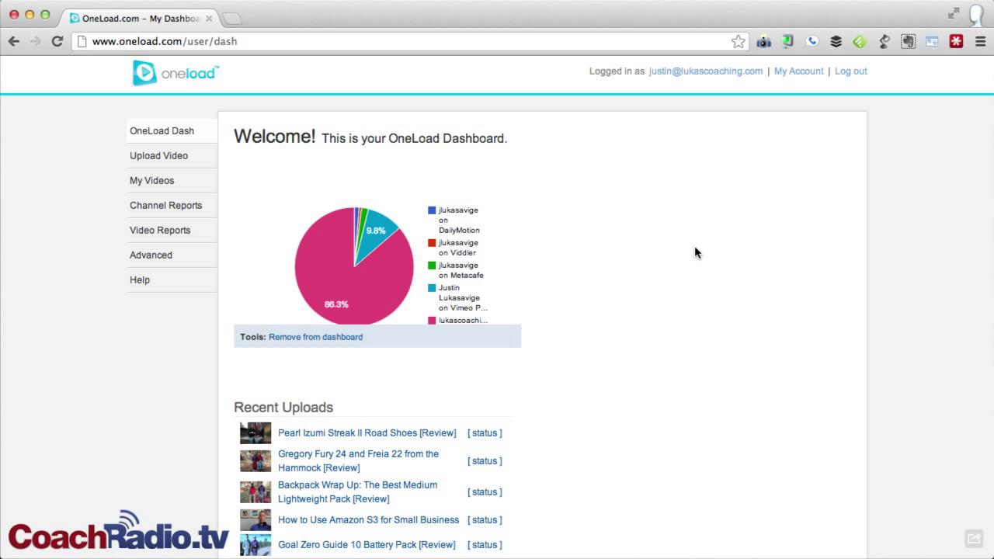
scroll(695, 249, "down", 5)
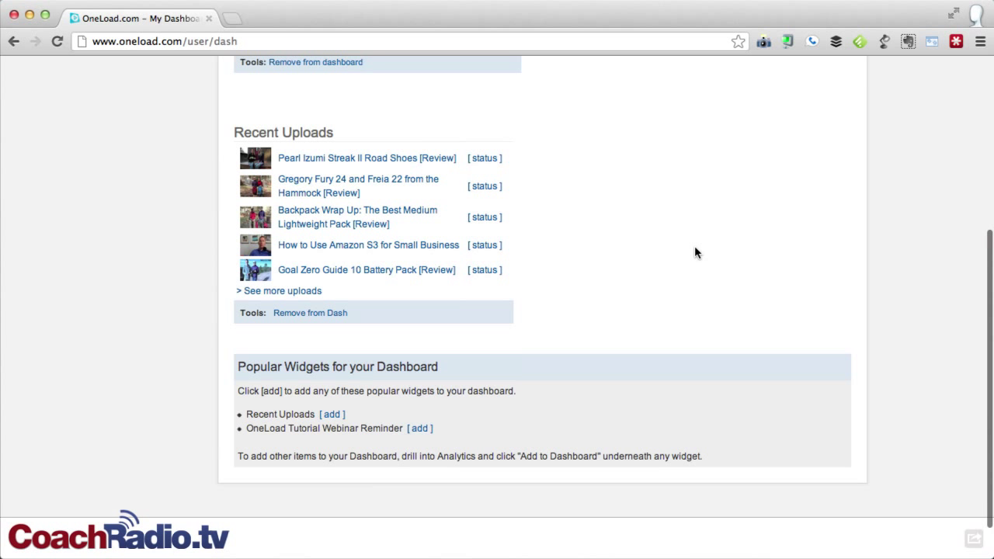
scroll(652, 241, "up", 1)
scroll(608, 255, "up", 5)
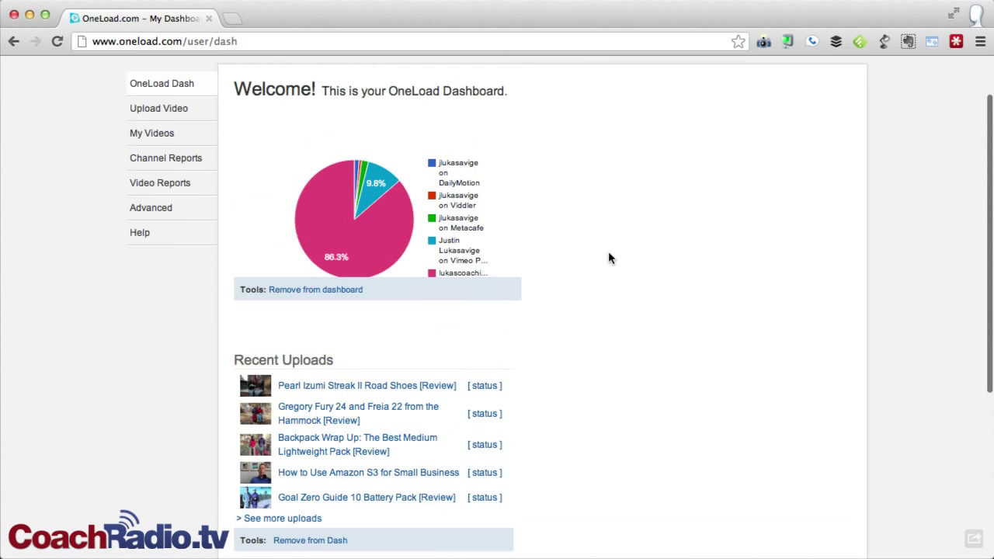
scroll(608, 251, "up", 2)
mouse_move(386, 285)
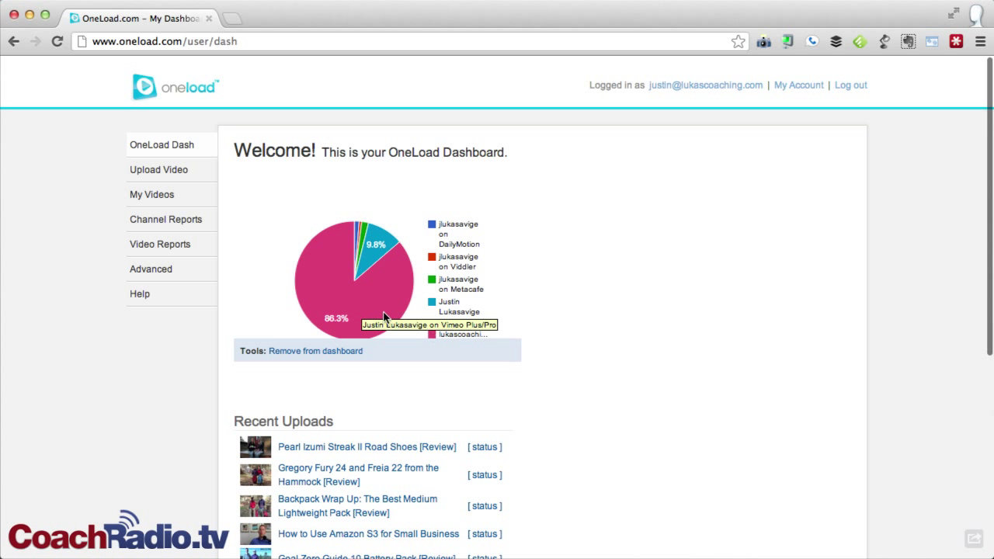
mouse_move(364, 304)
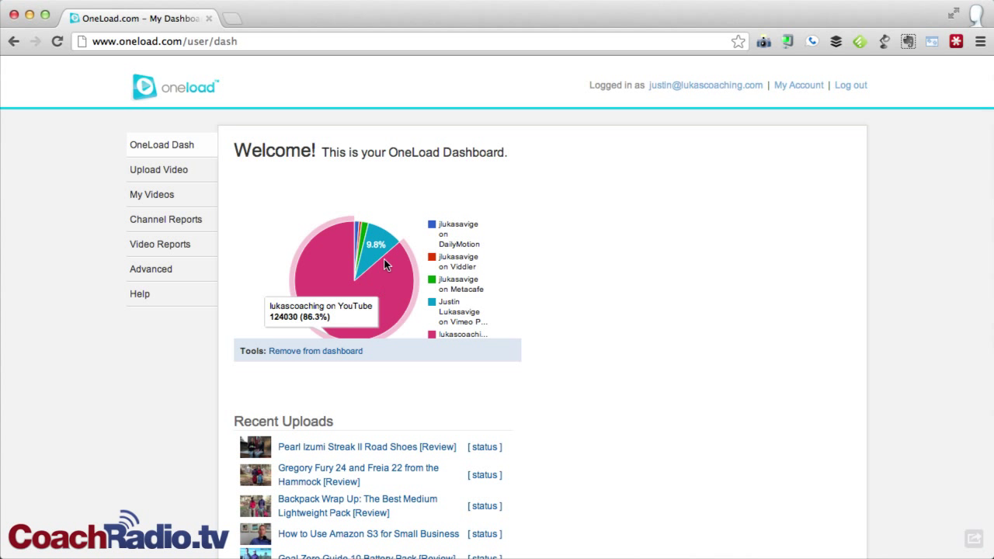
mouse_move(372, 248)
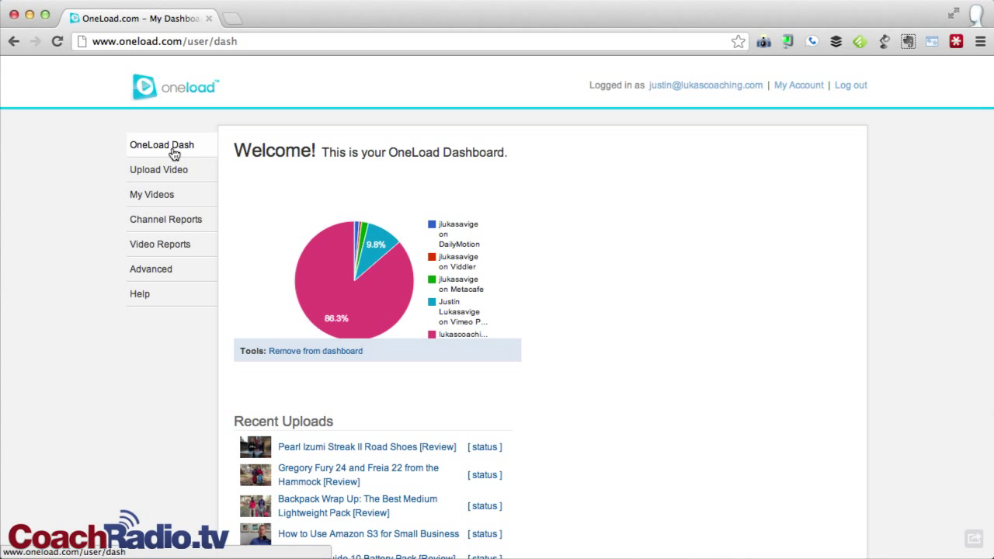
Open the list of uploaded videos and look over its entries and the tools offered for each.
left_click(154, 203)
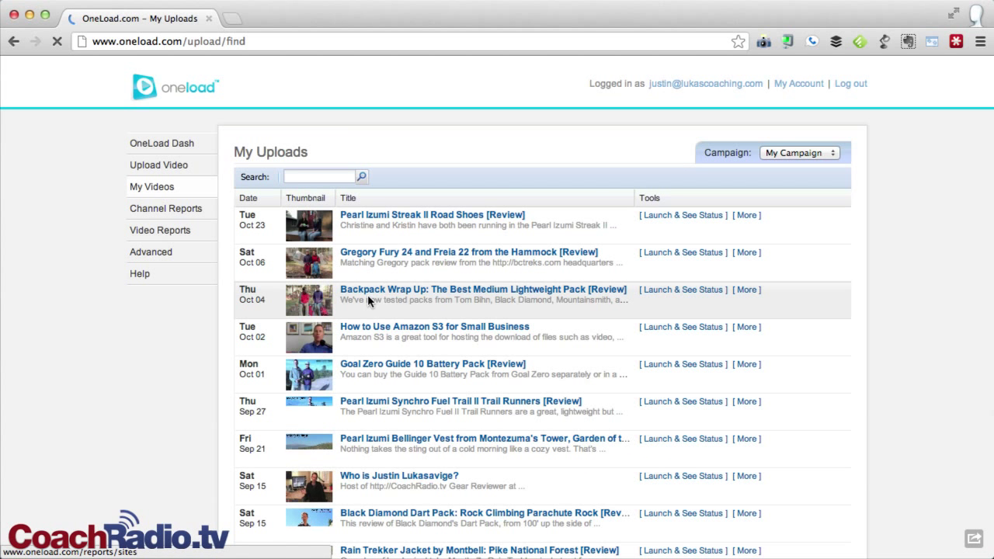
scroll(367, 295, "down", 3)
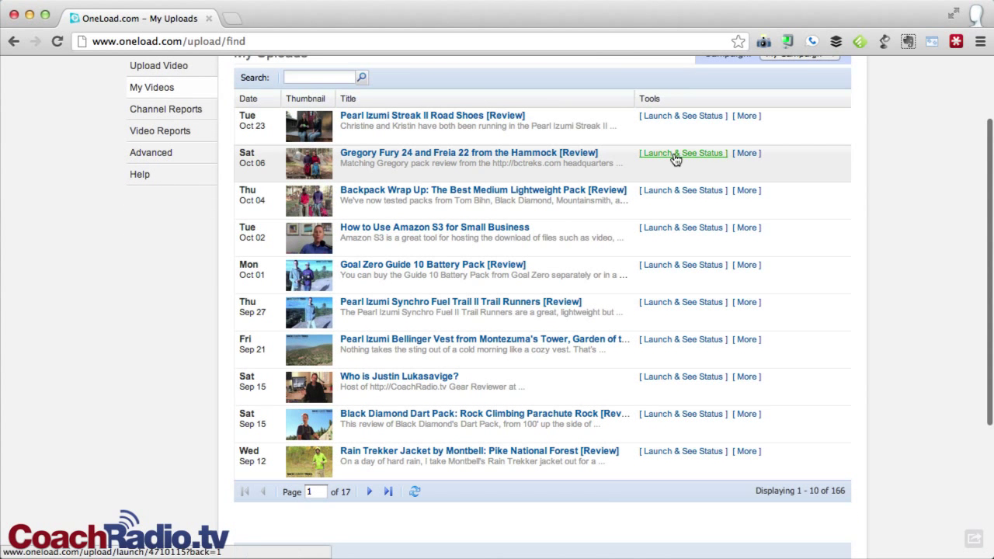
left_click(747, 153)
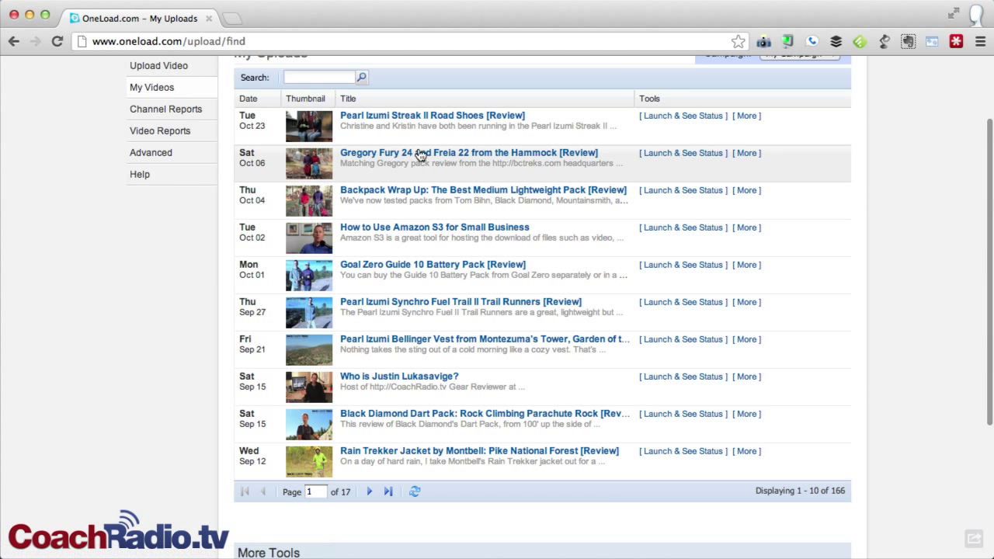
Open the channel reports and review the viewership of each site and the custom groups.
left_click(179, 111)
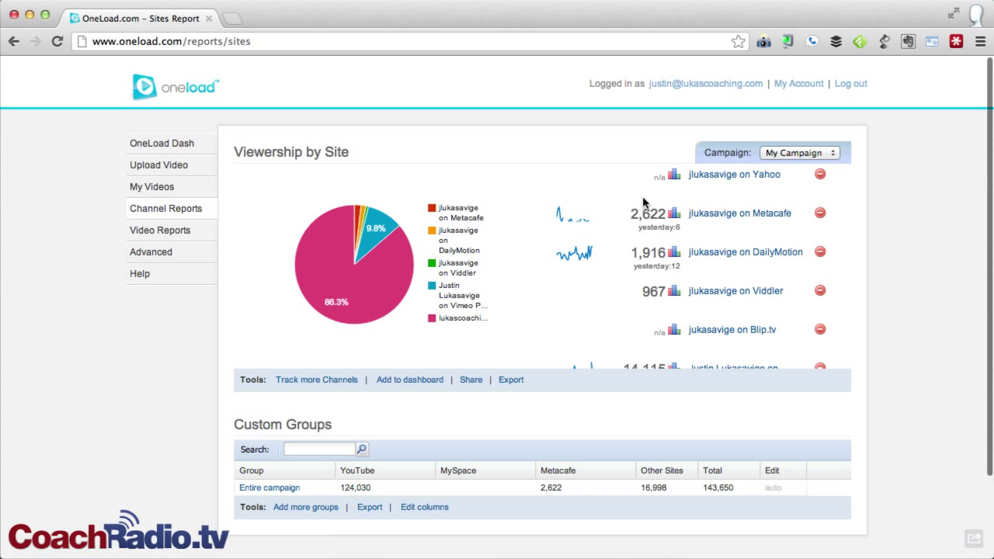
scroll(558, 270, "down", 5)
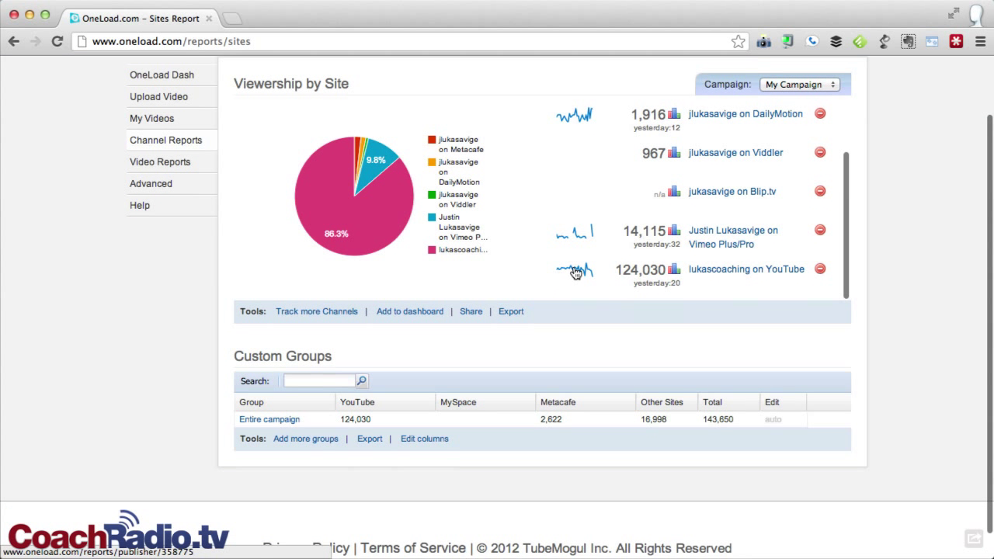
scroll(609, 243, "down", 2)
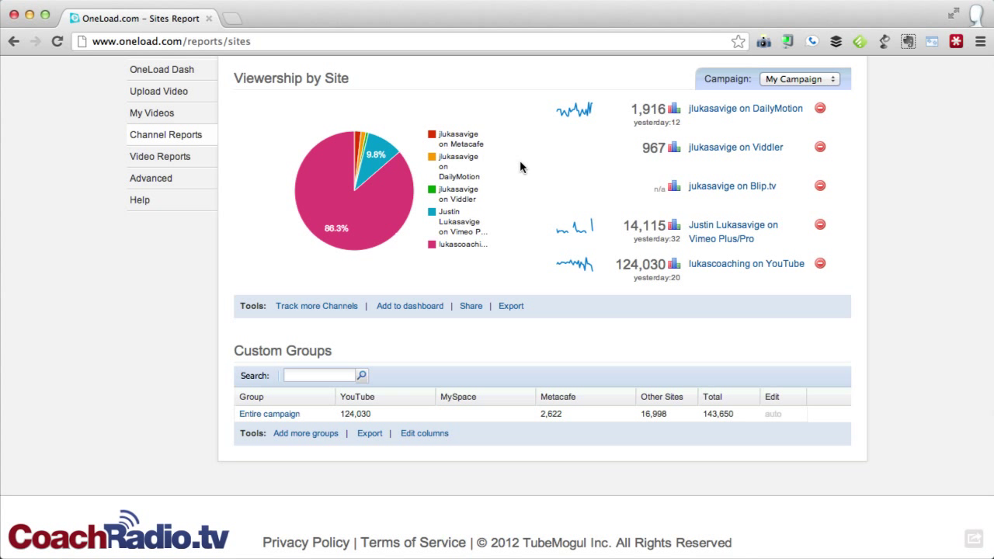
Open the video reports and review the total views of the recently uploaded videos.
left_click(142, 160)
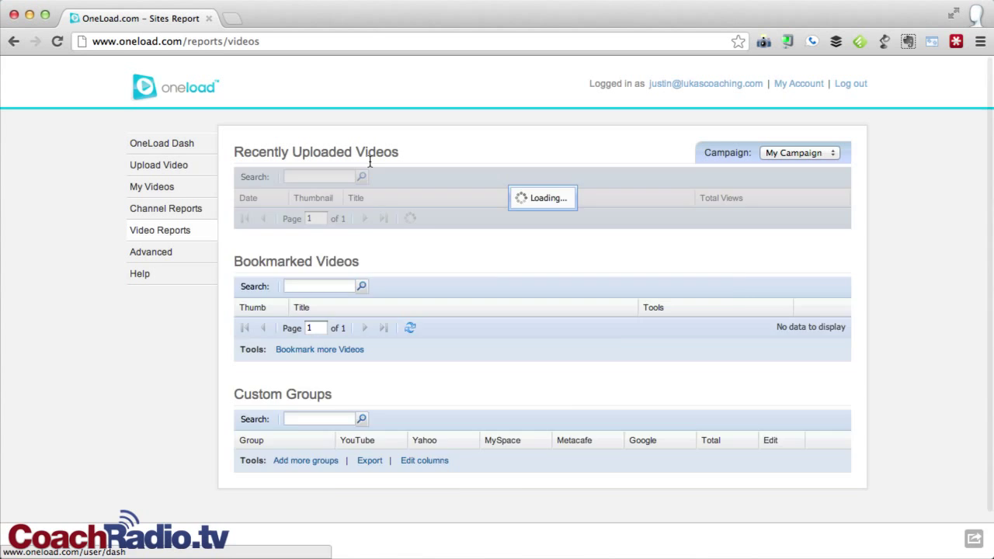
scroll(417, 276, "down", 4)
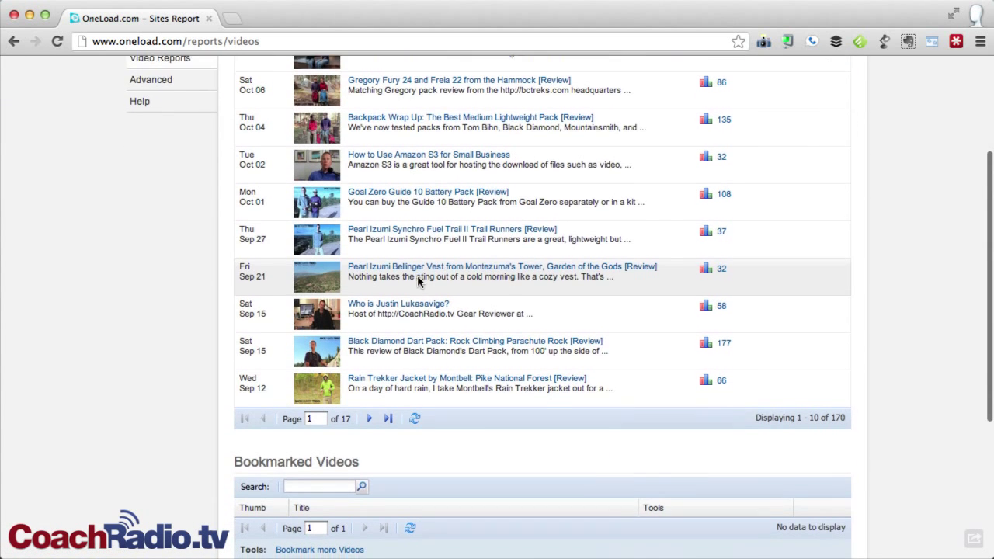
scroll(417, 280, "up", 4)
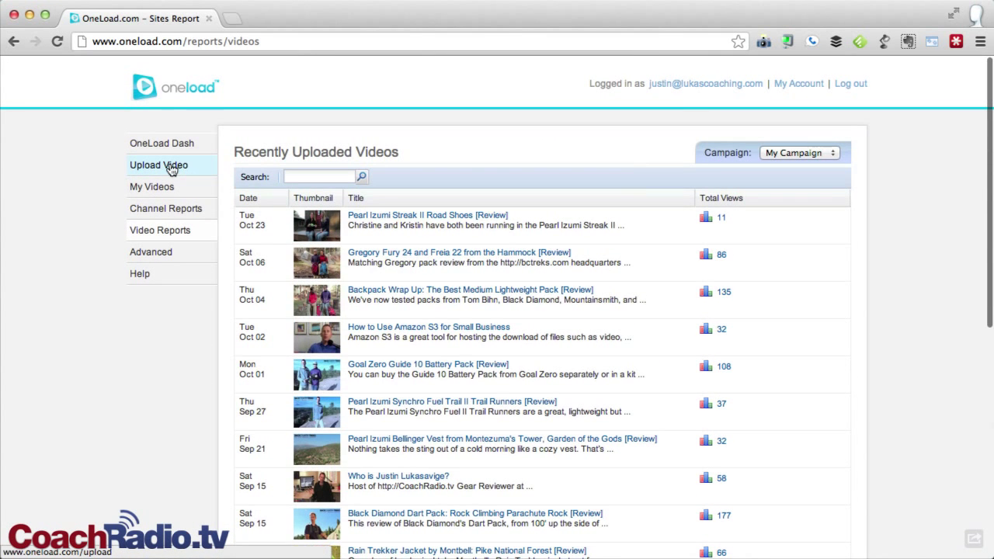
Choose "Eddie Bauer Sumit Ridge Watch [Review].mov" from the Desktop and start uploading it to OneLoad.
left_click(171, 168)
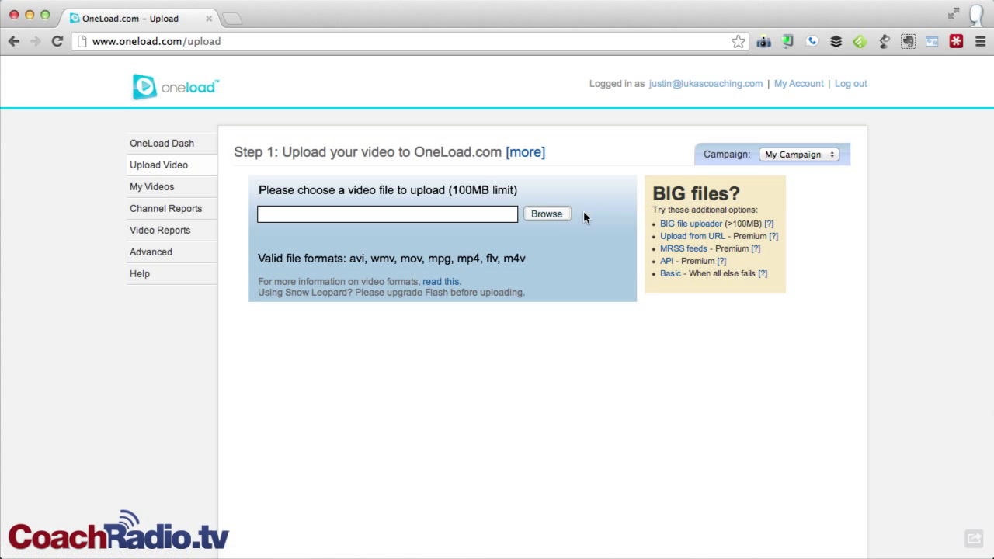
left_click(544, 211)
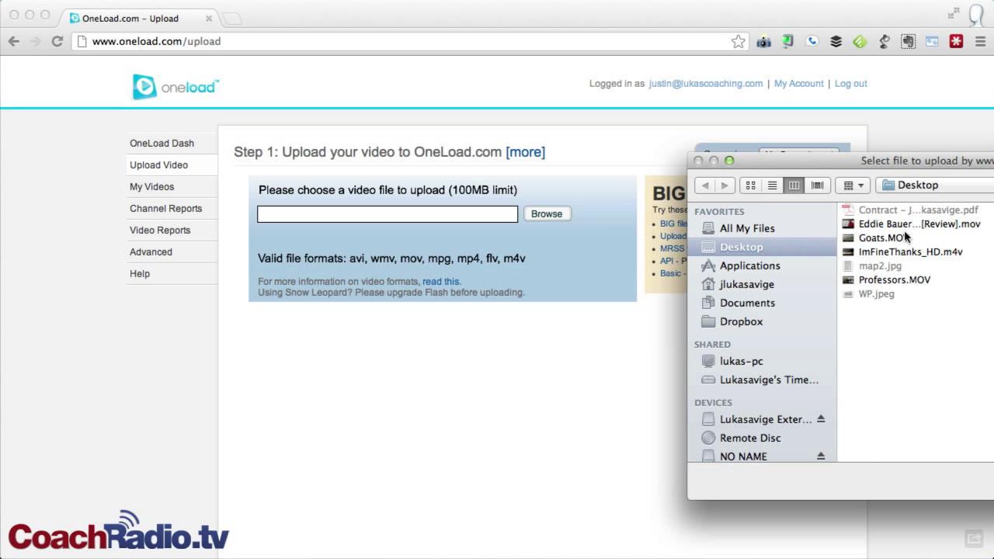
left_click_drag(909, 162, 652, 165)
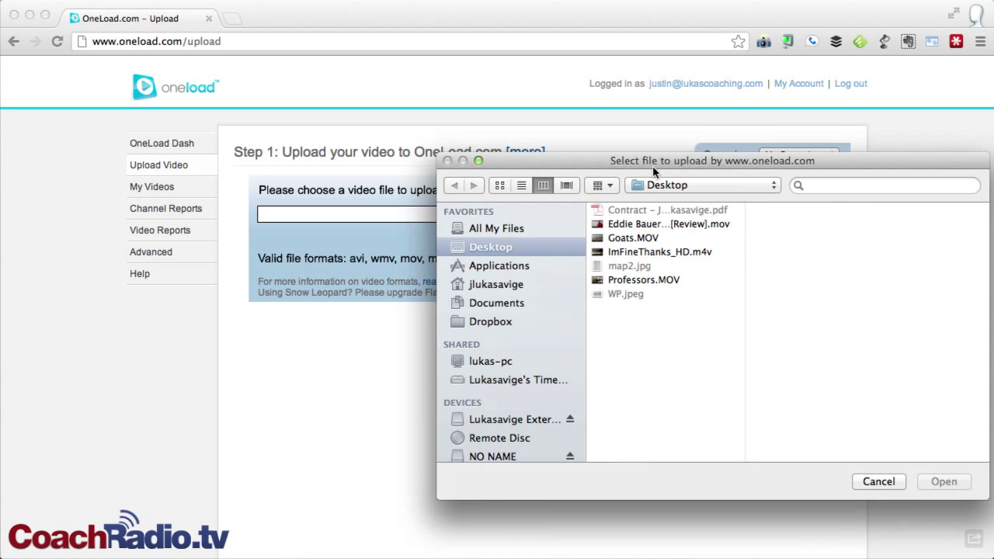
double_click(629, 224)
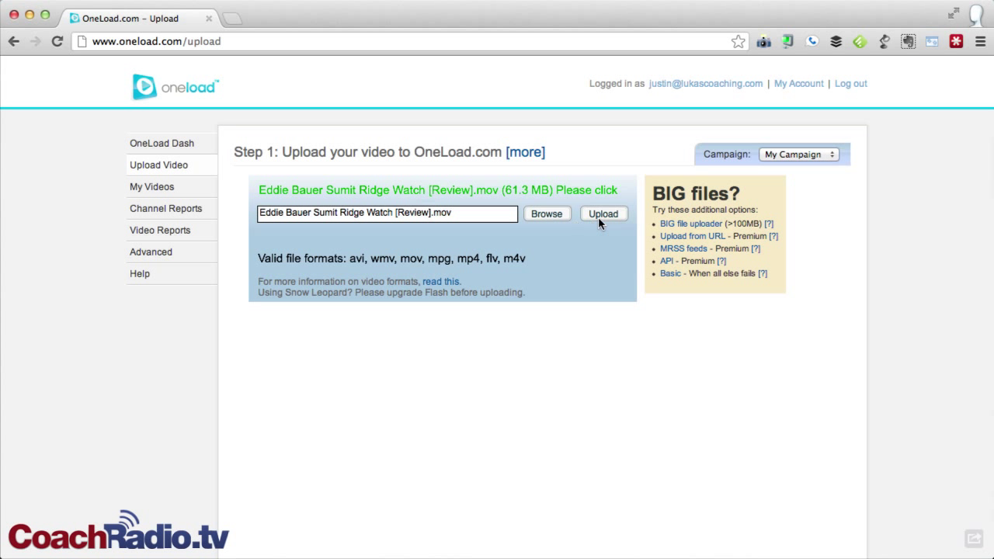
left_click(598, 217)
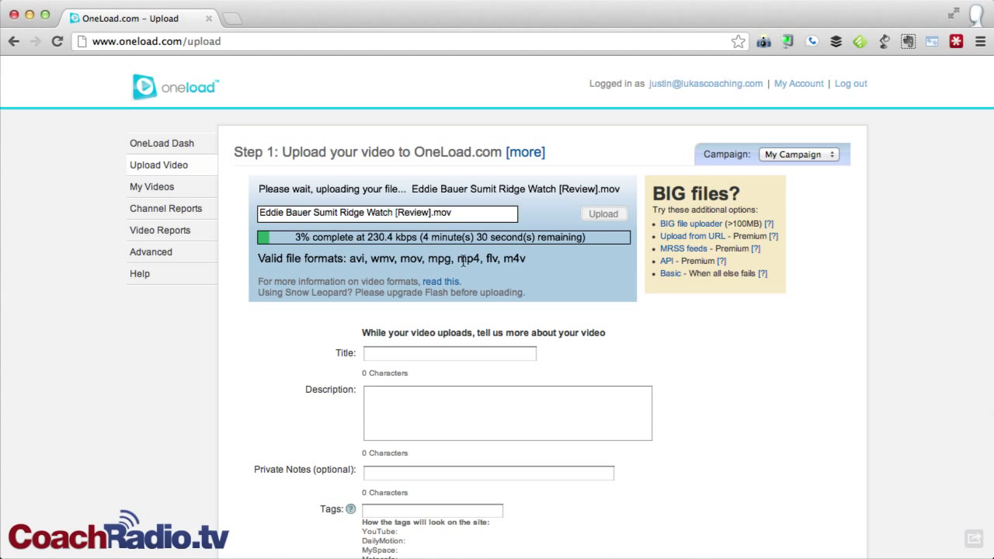
Examine the video details form, particularly the optional private notes and the tags with their per-site preview.
scroll(541, 308, "down", 1)
scroll(542, 302, "down", 10)
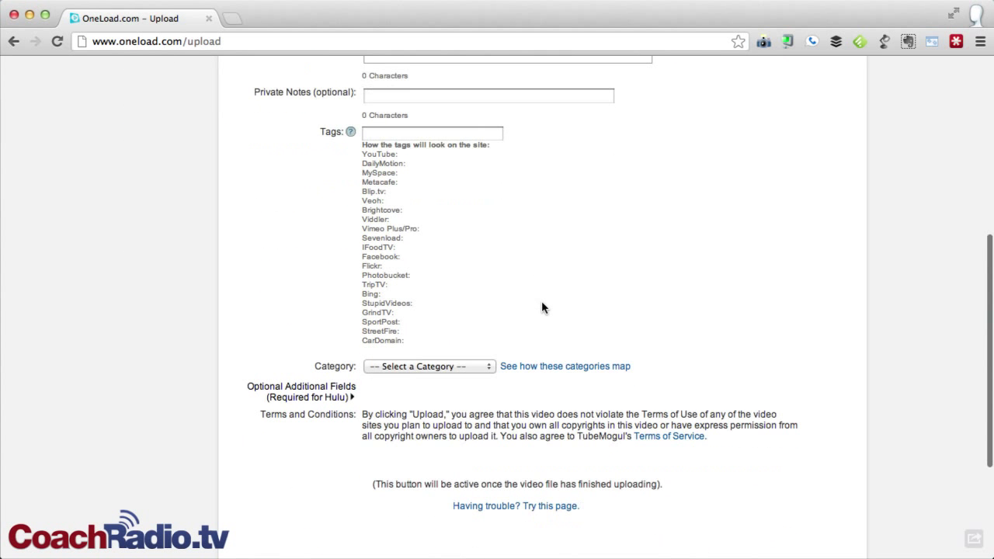
scroll(541, 304, "up", 5)
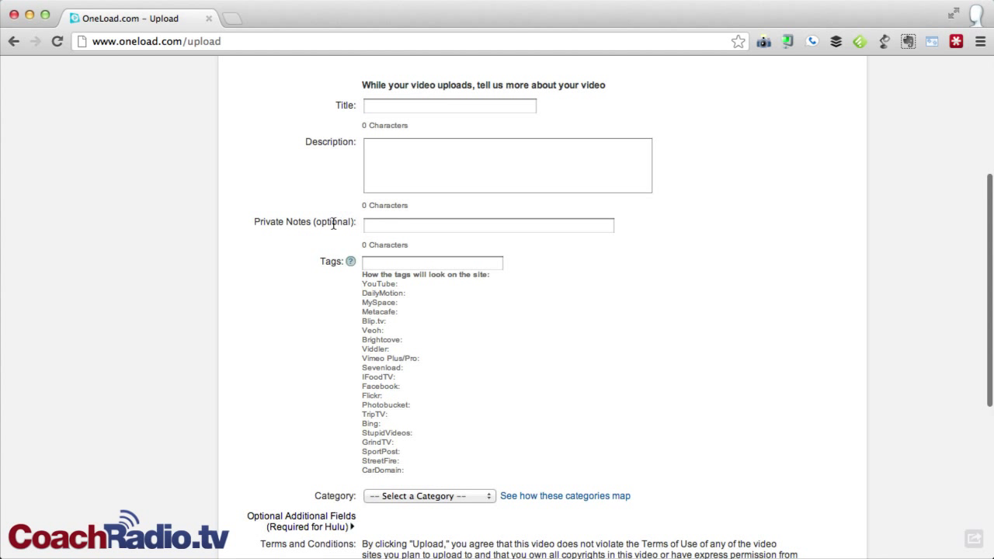
left_click_drag(261, 224, 317, 224)
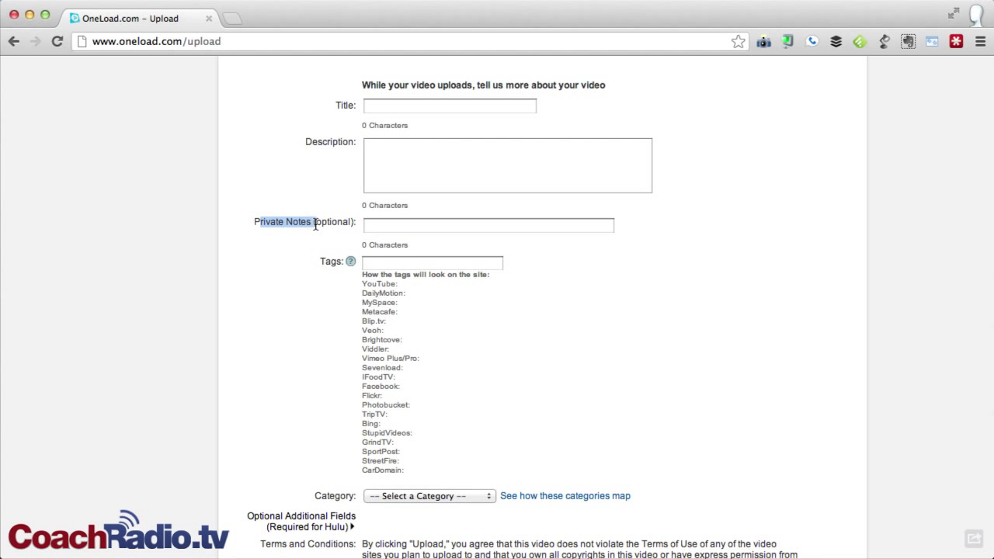
left_click(315, 225)
double_click(316, 224)
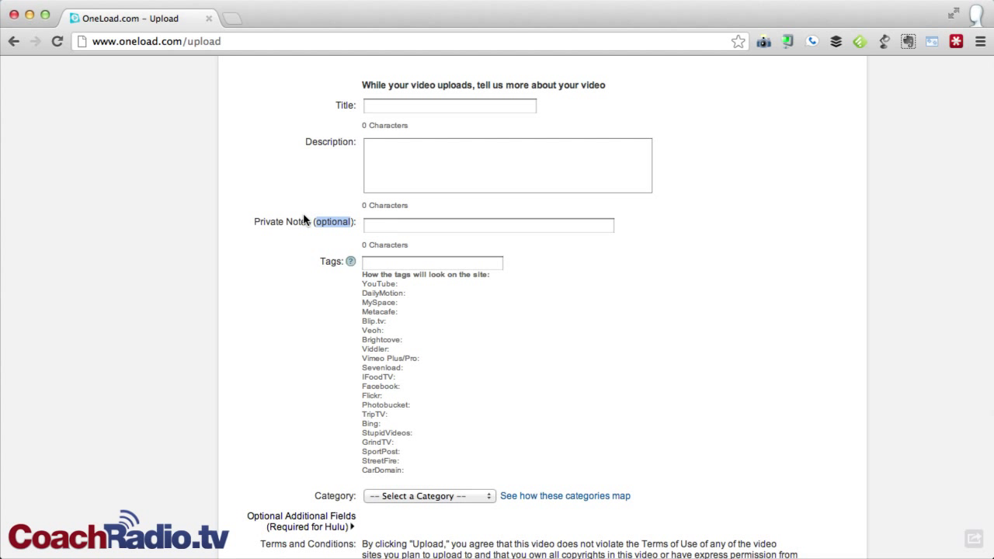
left_click_drag(255, 220, 349, 220)
left_click(349, 221)
left_click(403, 263)
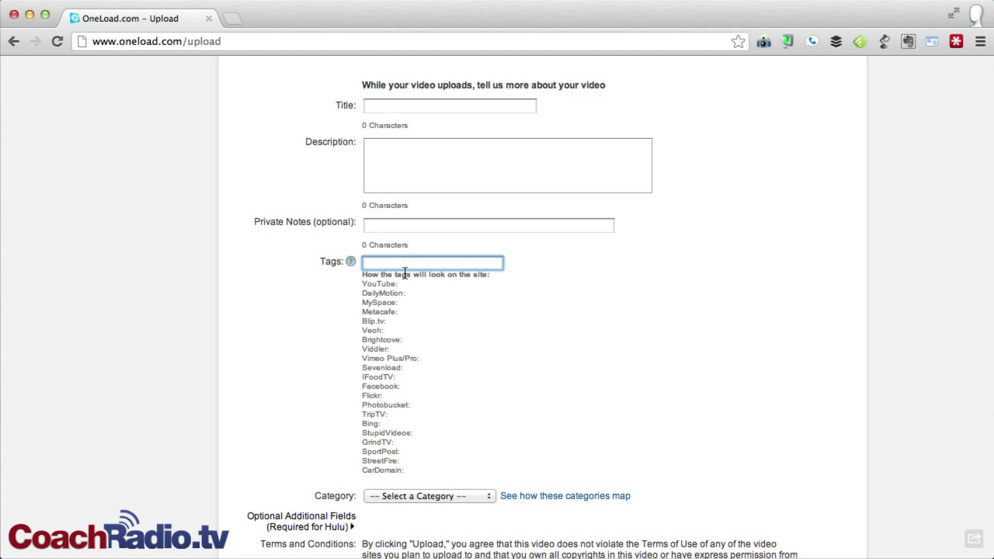
Set the uploading video's category to Vlogs & People.
left_click(419, 497)
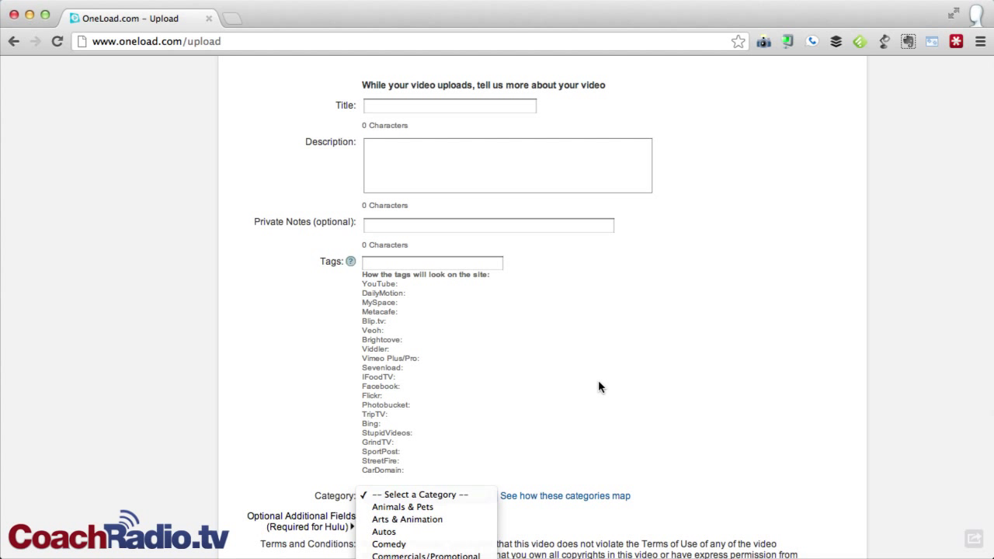
left_click(539, 412)
scroll(539, 412, "down", 5)
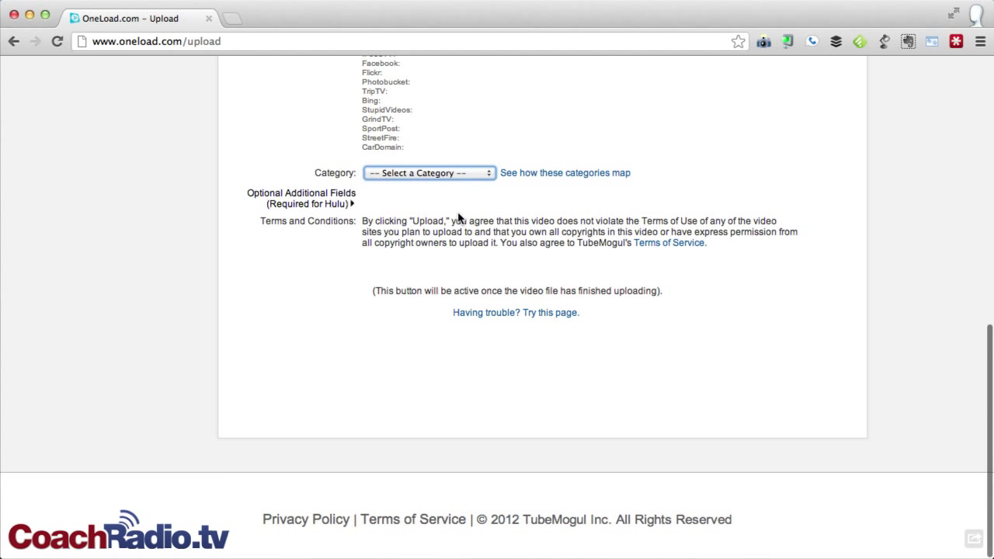
left_click(426, 174)
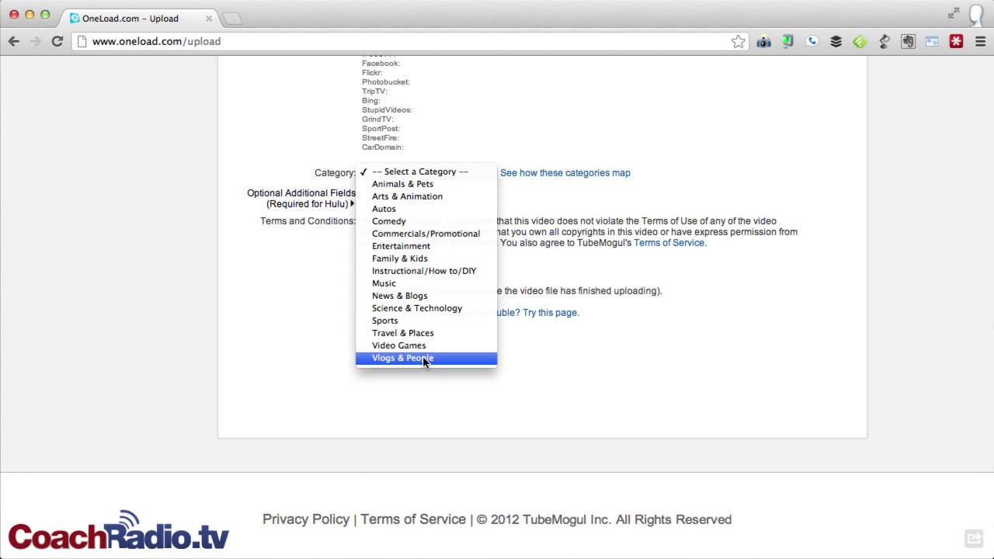
key("Escape")
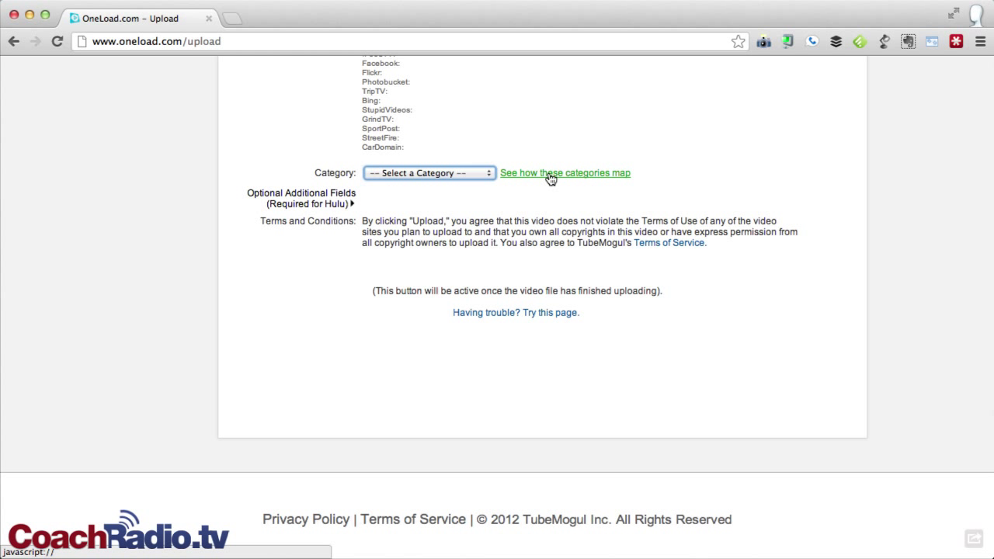
left_click(464, 171)
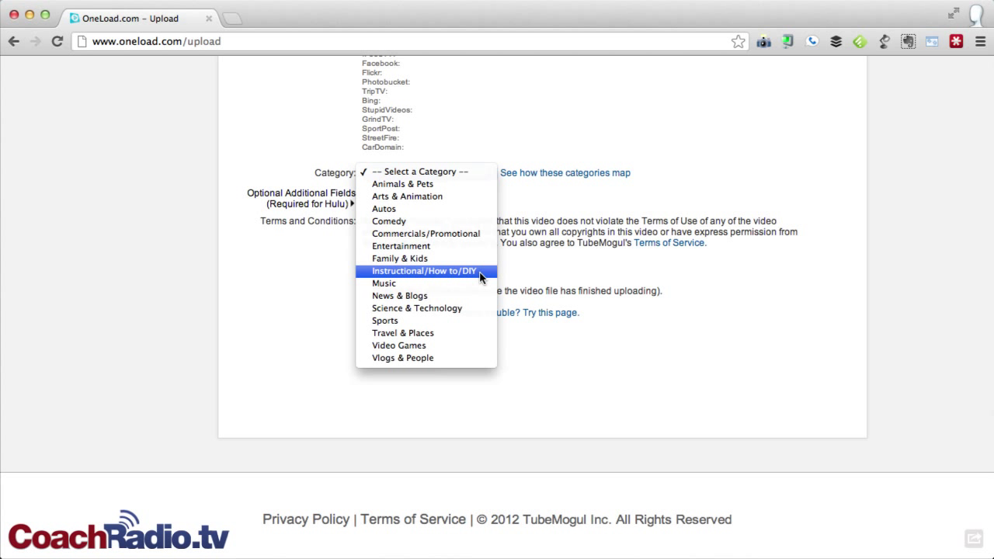
left_click(428, 358)
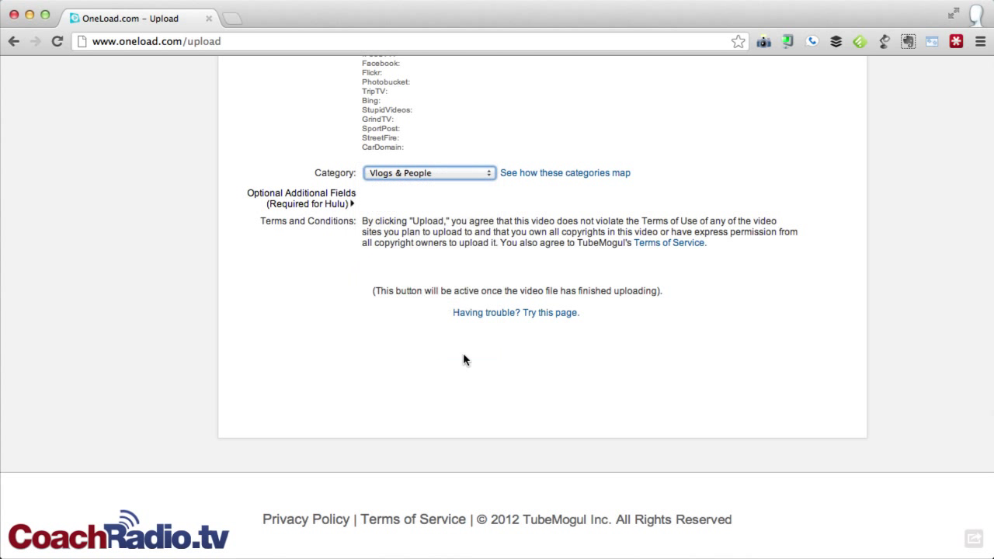
scroll(630, 313, "up", 5)
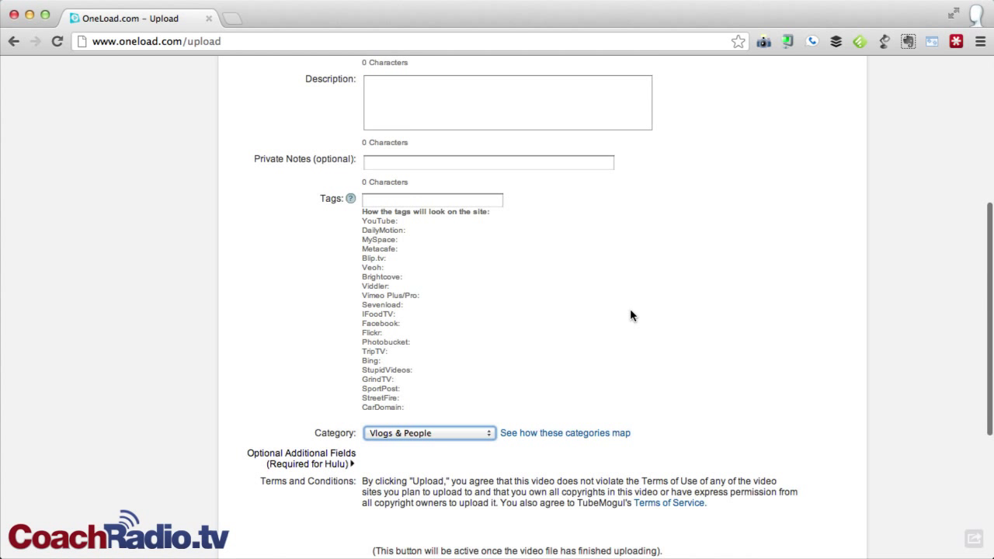
scroll(630, 314, "up", 3)
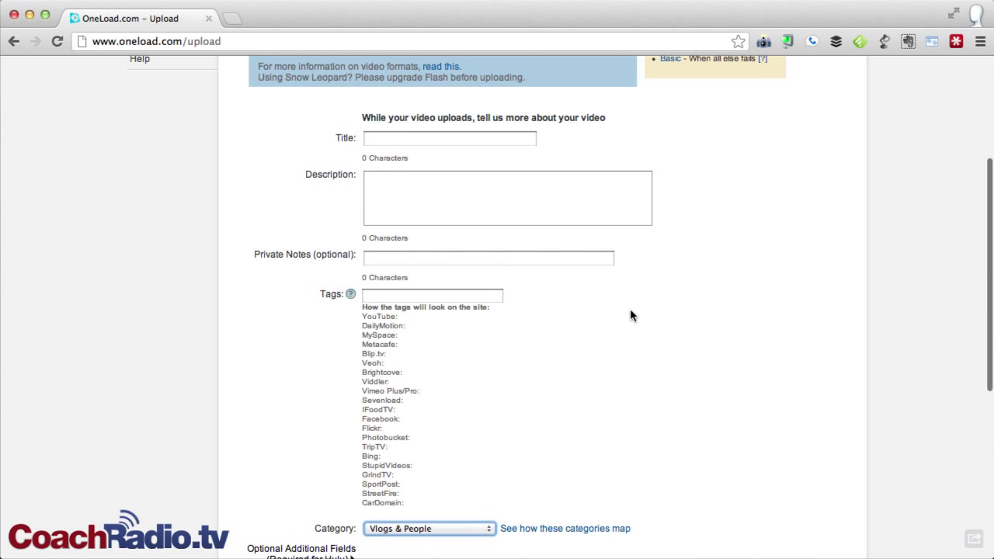
Look over the whole video details form, from the title and tags to the additional fields and terms.
scroll(630, 309, "up", 2)
scroll(630, 309, "down", 10)
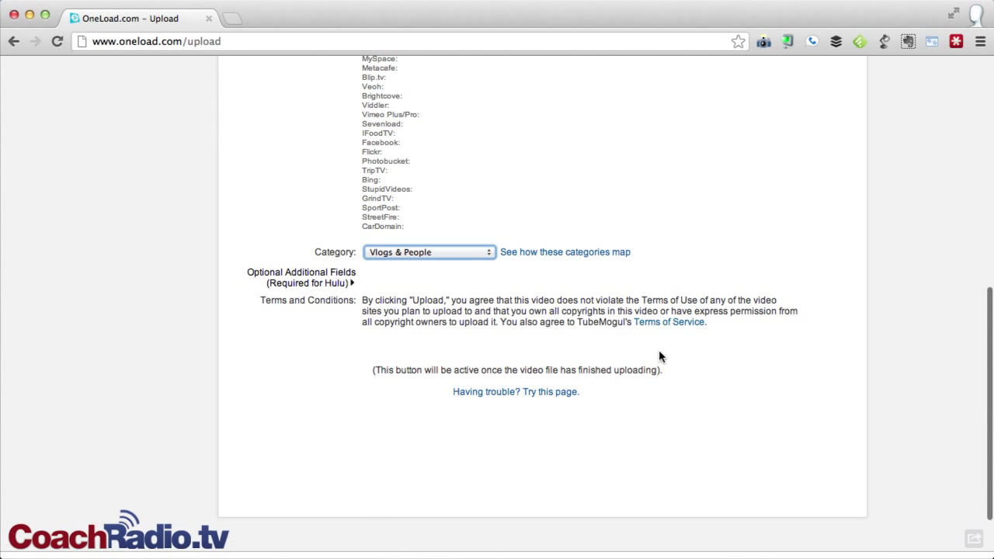
scroll(613, 327, "up", 5)
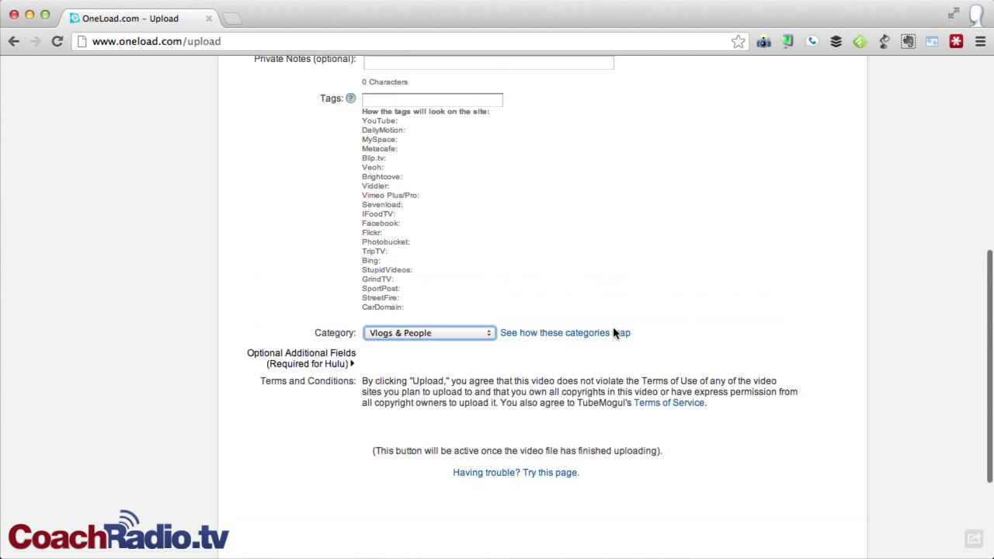
scroll(613, 328, "up", 3)
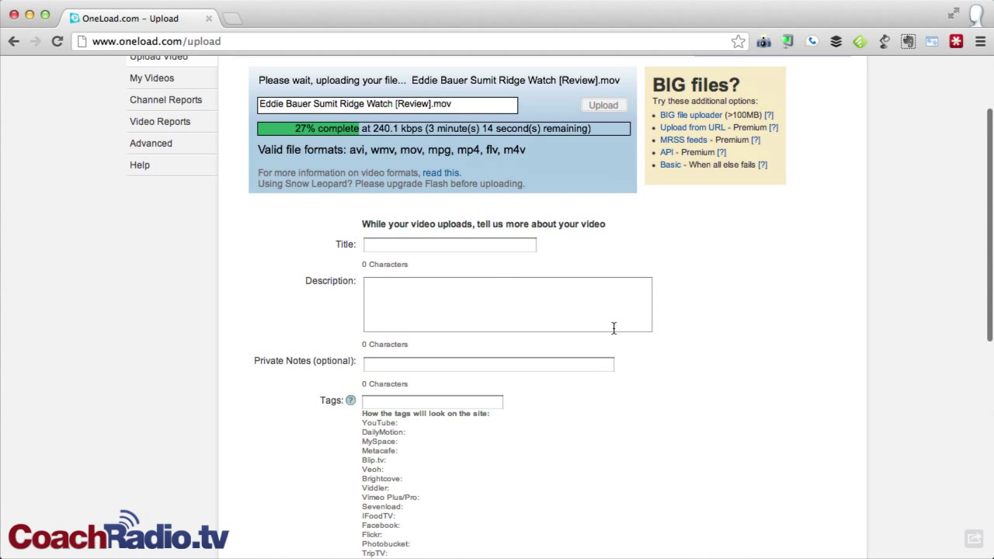
scroll(613, 327, "down", 1)
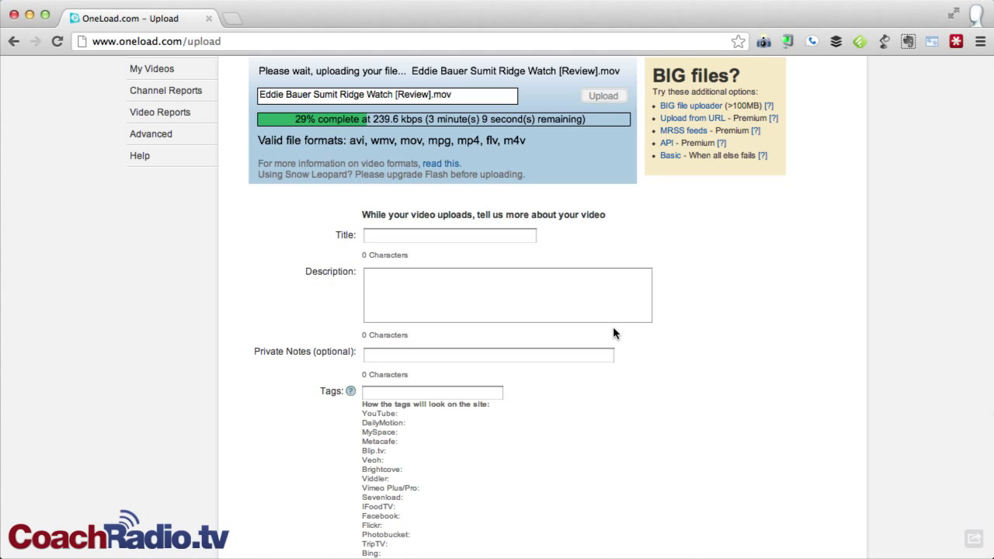
scroll(614, 329, "down", 3)
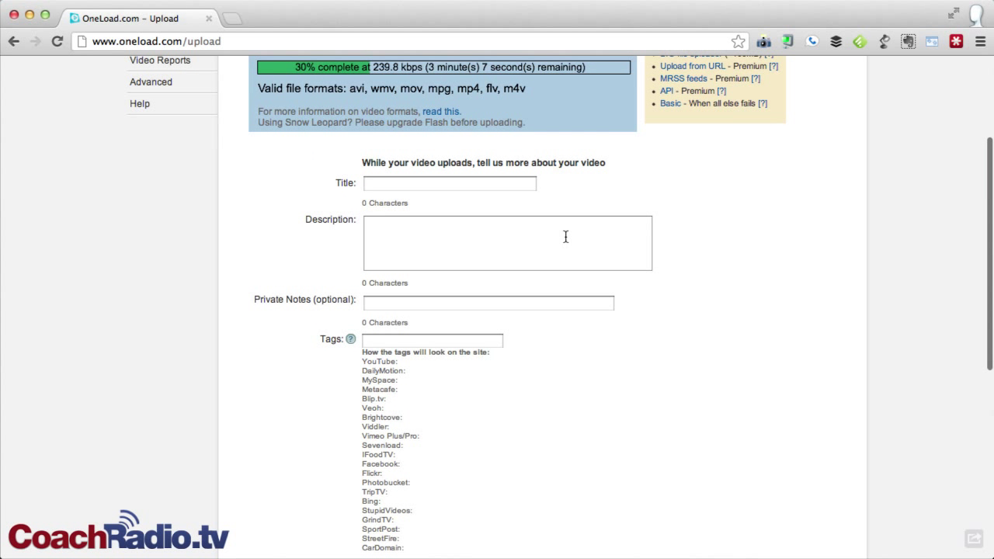
scroll(681, 398, "down", 3)
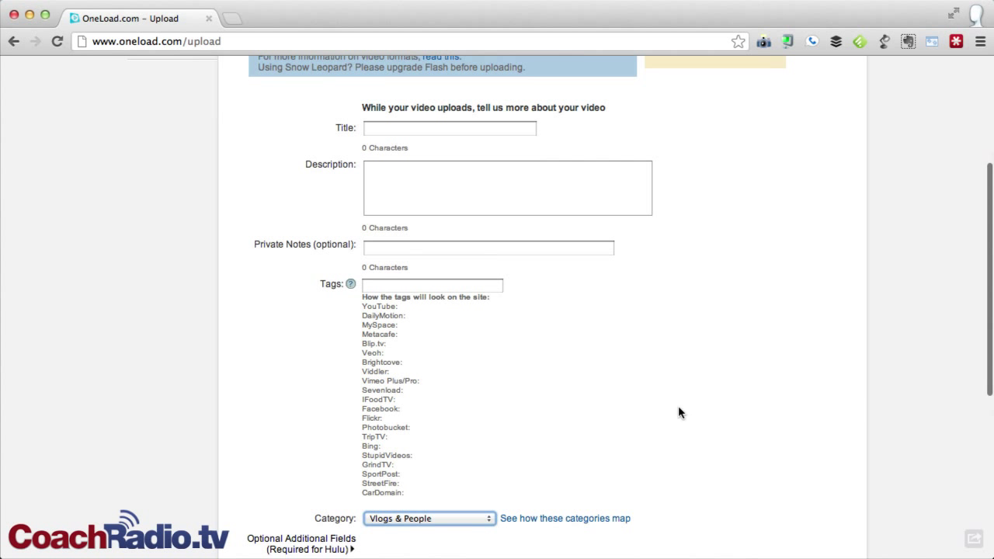
scroll(668, 491, "down", 3)
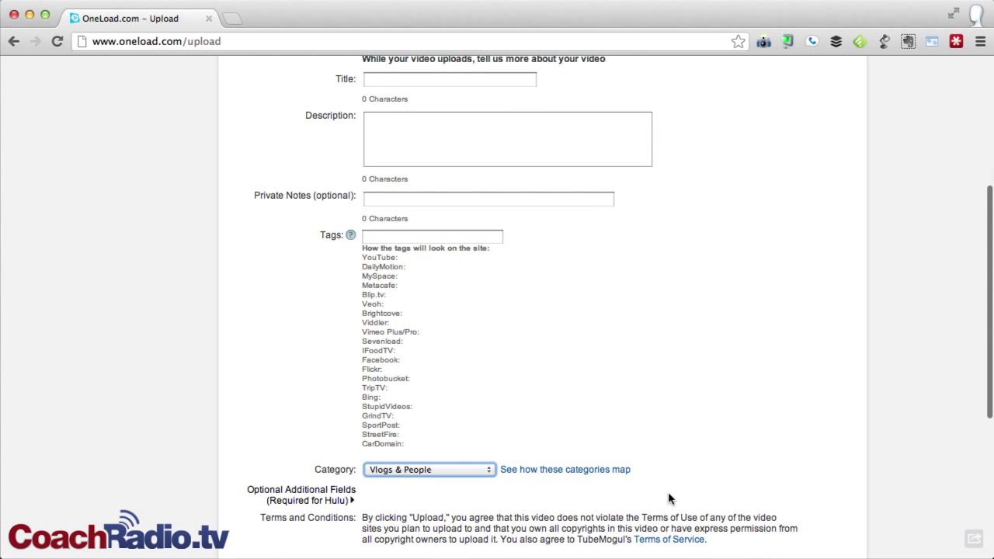
Title the video "Eddie Bauer Summit Ridge Watch [Review]" and fill in its description with review links and its watch and backcountry tags.
scroll(667, 492, "up", 12)
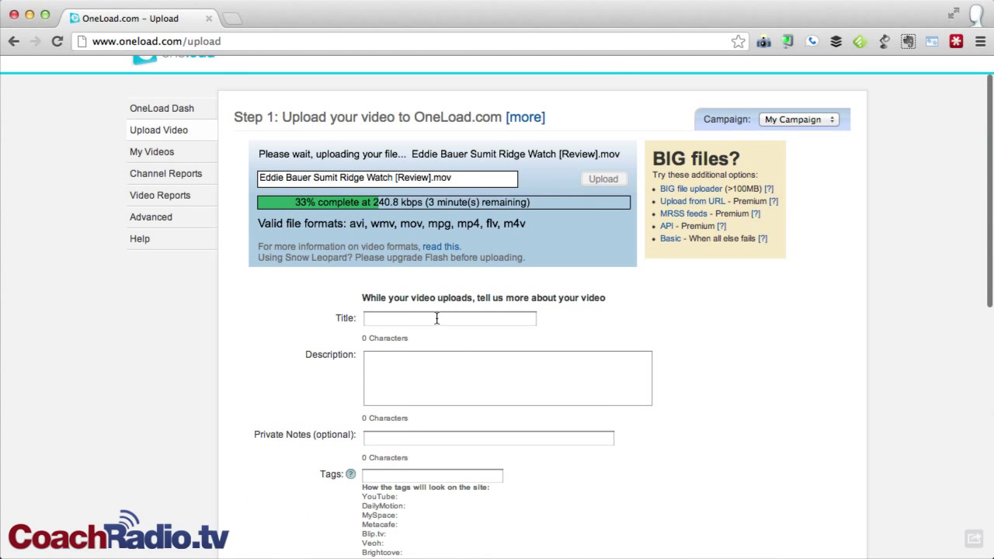
left_click(437, 319)
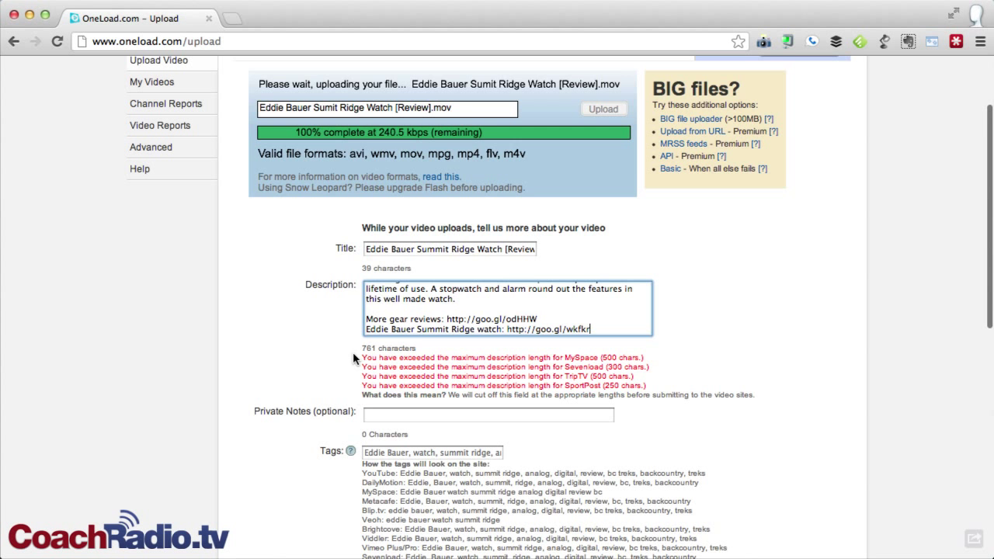
Examine the description length limits listed for MySpace, Sevenload, TripTV and SportPost.
left_click_drag(379, 272, 493, 283)
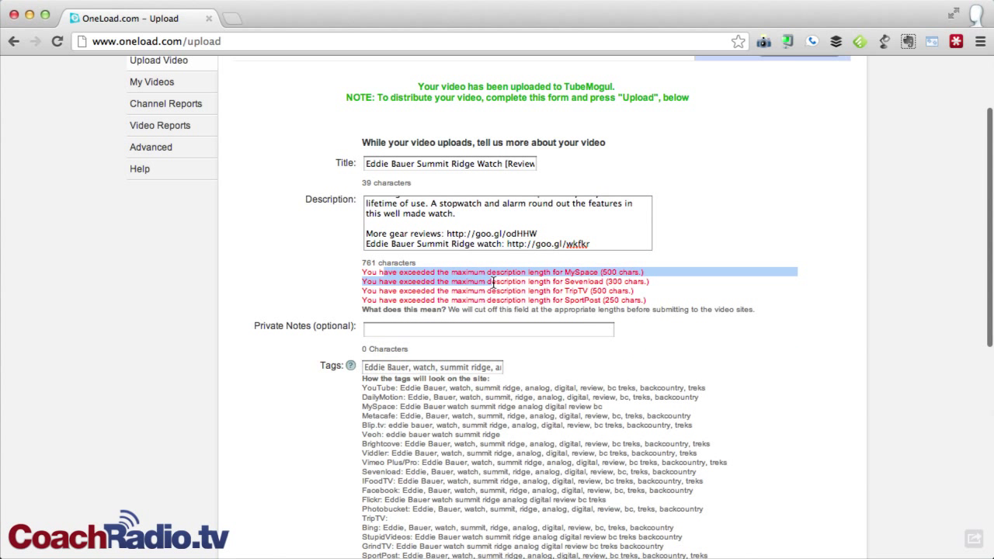
left_click(493, 284)
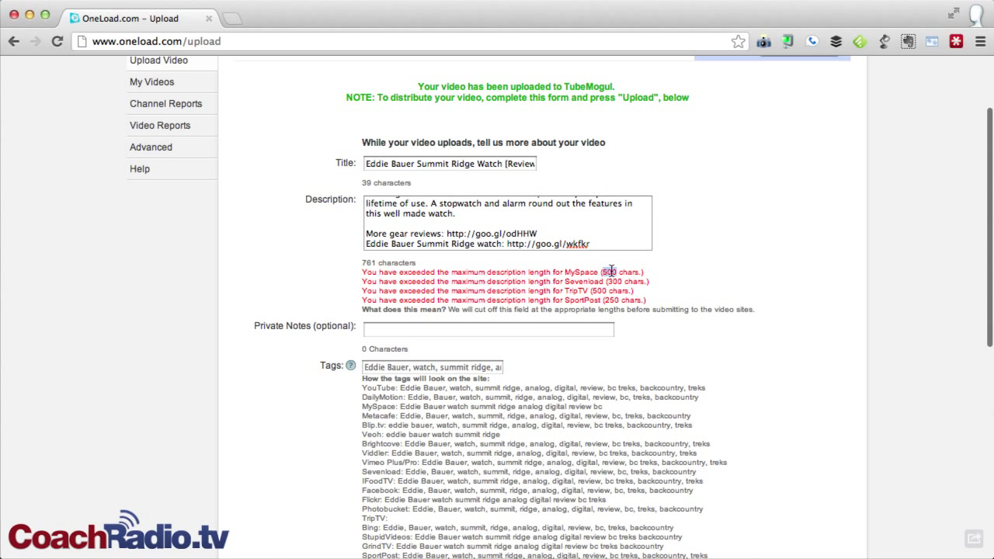
scroll(692, 271, "down", 5)
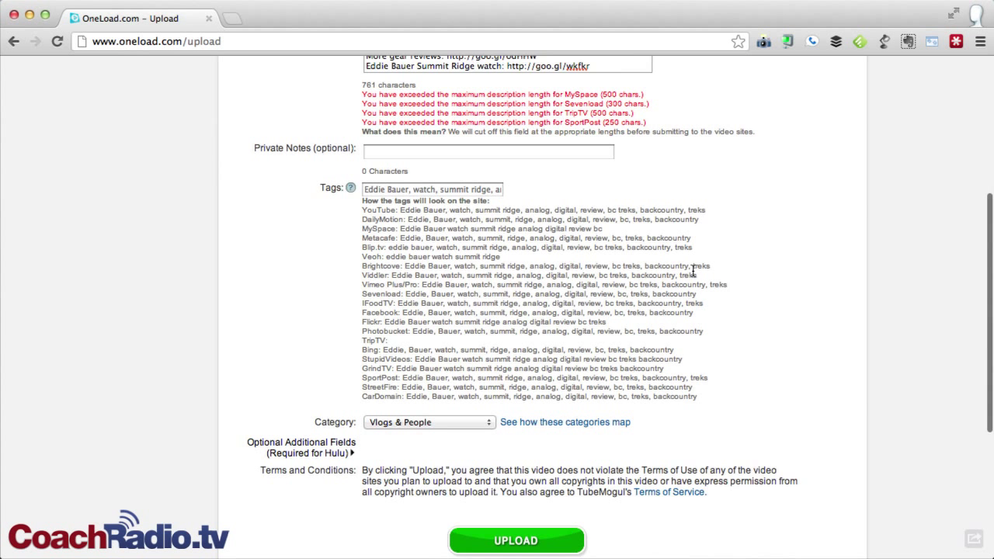
scroll(692, 269, "down", 2)
scroll(692, 269, "up", 4)
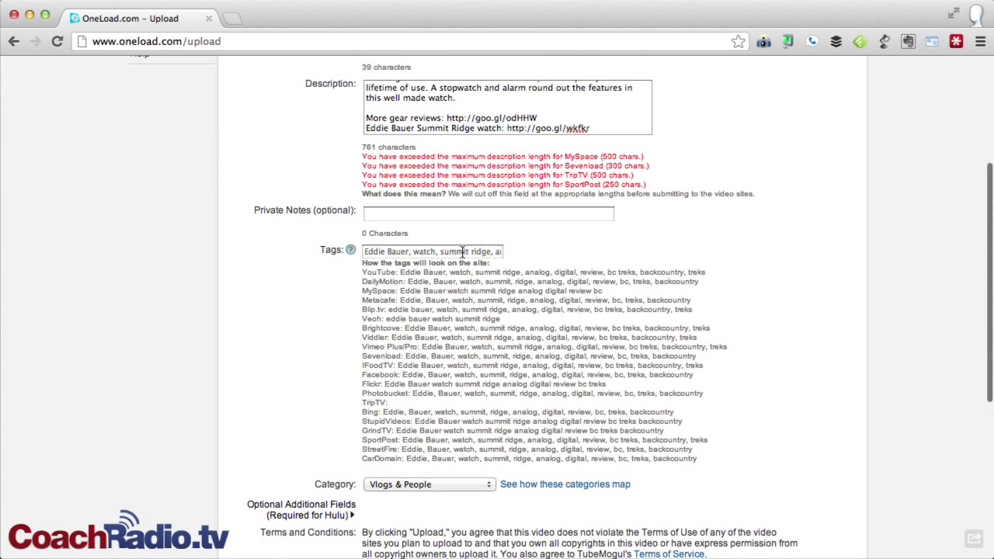
Examine how the entered tags will look on each site, particularly on YouTube.
left_click(463, 251)
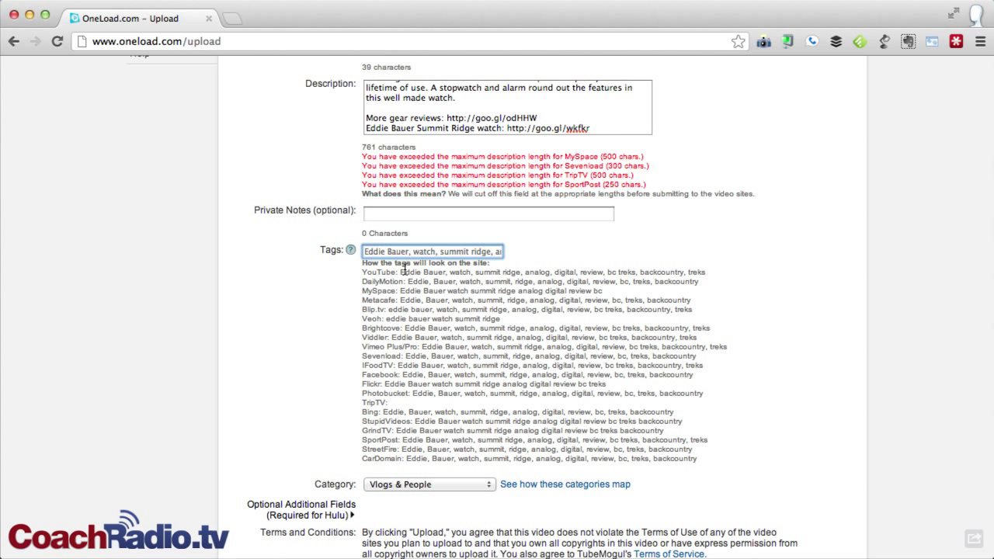
triple_click(357, 273)
left_click(372, 272)
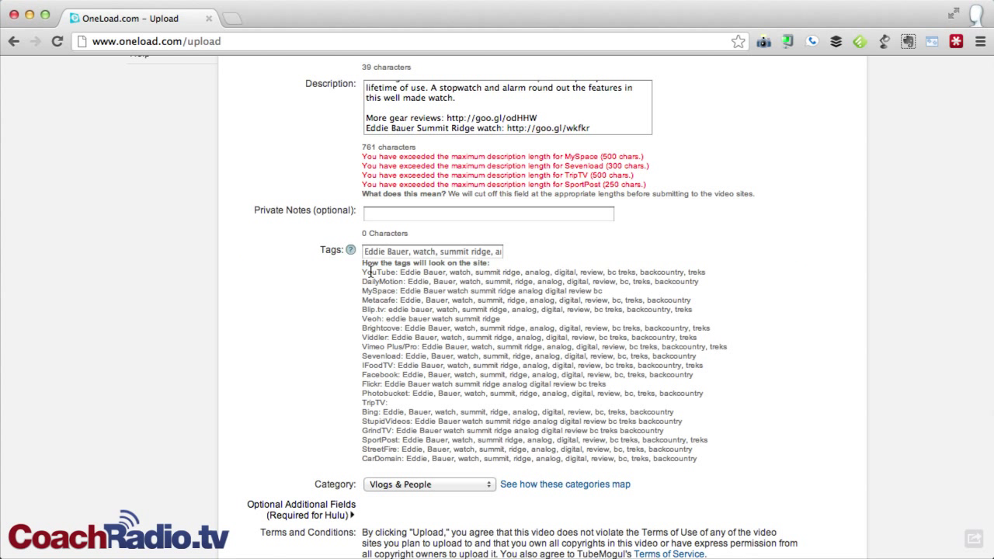
double_click(378, 272)
left_click_drag(400, 273, 710, 272)
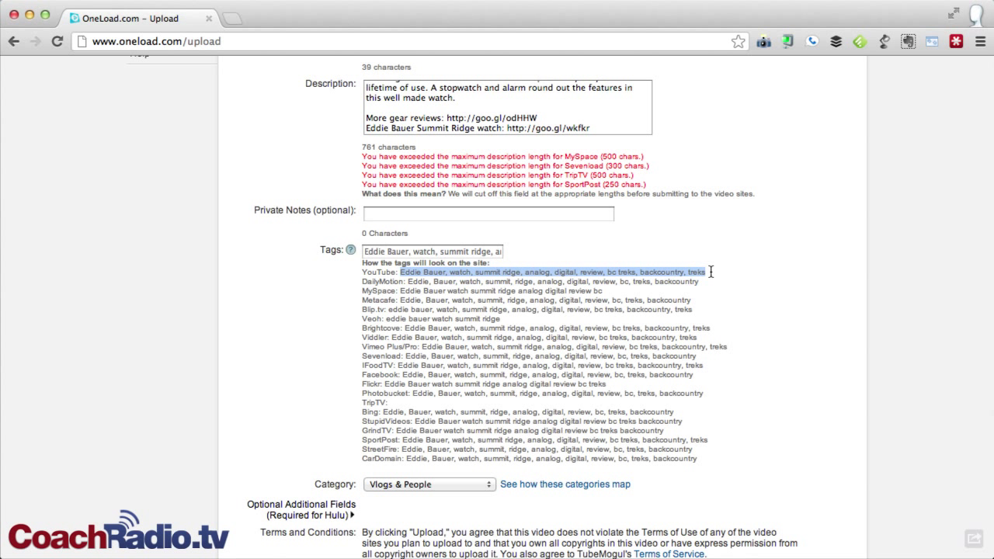
left_click(449, 301)
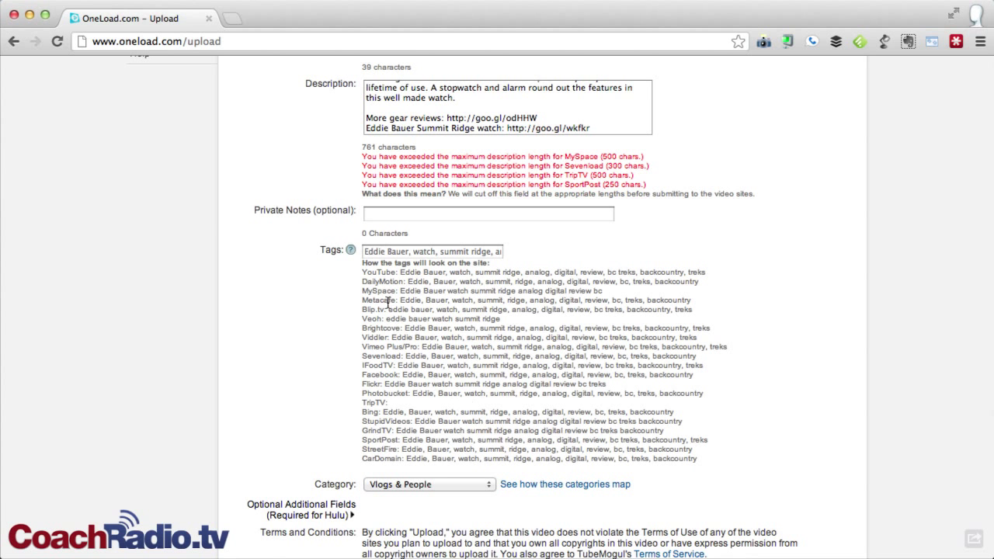
Recheck the completed video details and submit them for distribution.
scroll(400, 365, "down", 5)
scroll(524, 303, "up", 10)
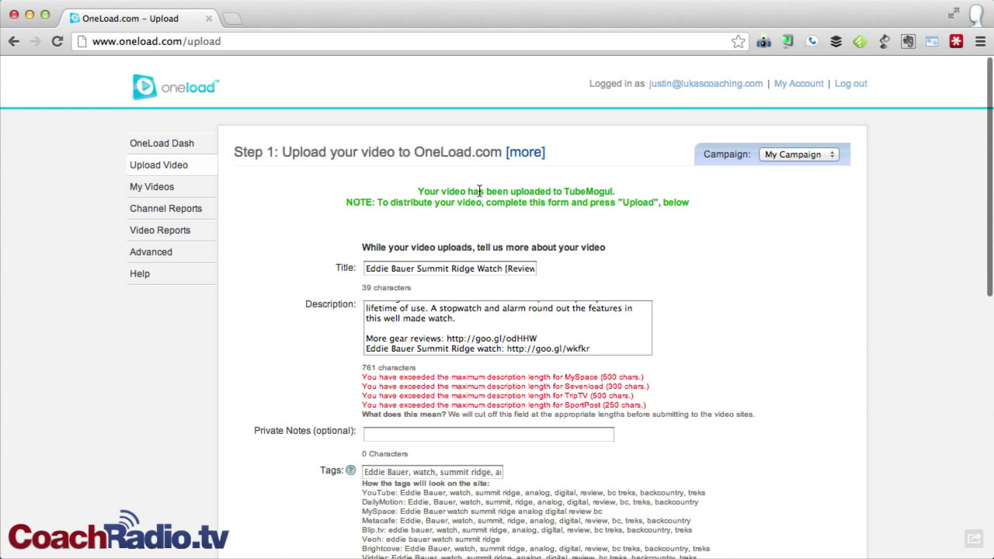
scroll(600, 385, "down", 5)
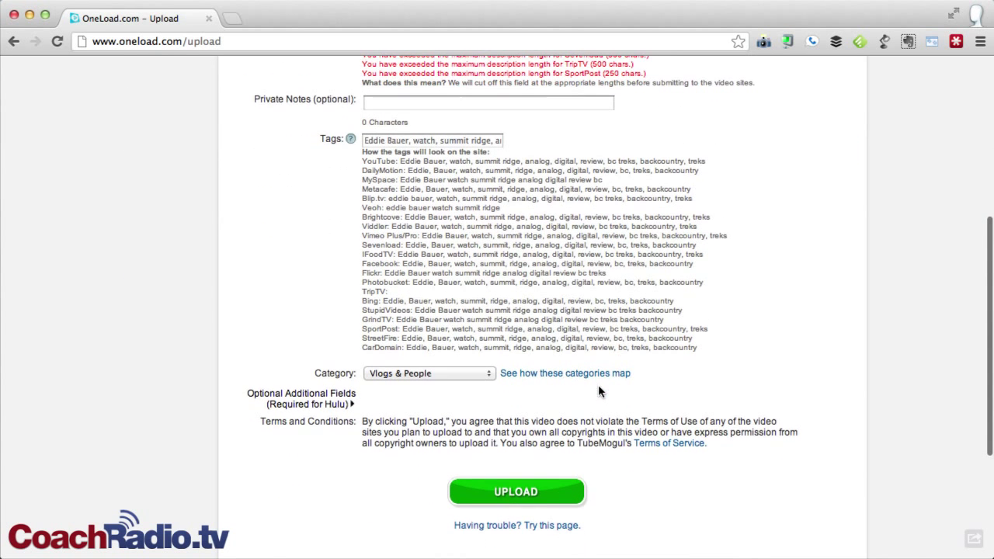
left_click(519, 495)
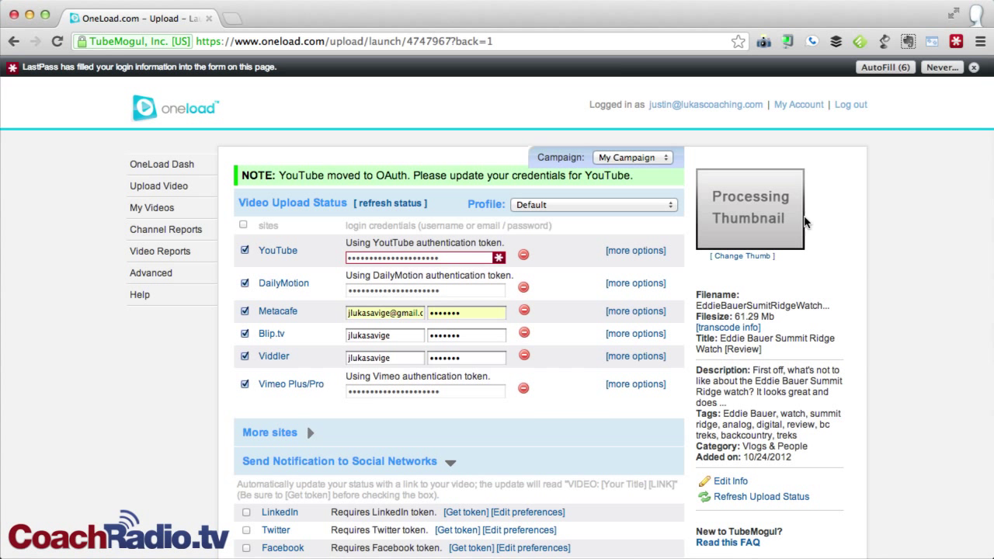
Dismiss the LastPass autofill notice and review the login credentials of the selected video sites.
left_click(943, 68)
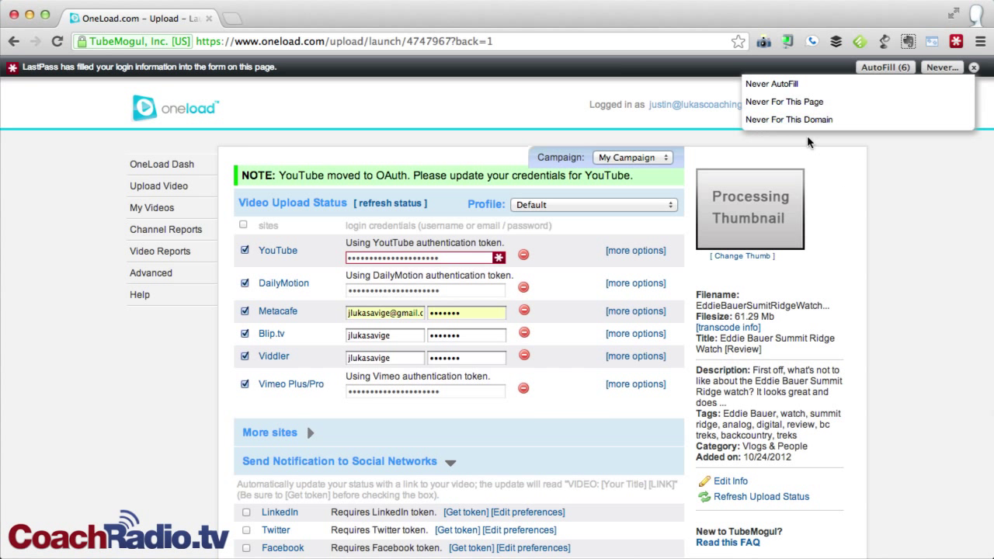
left_click(974, 67)
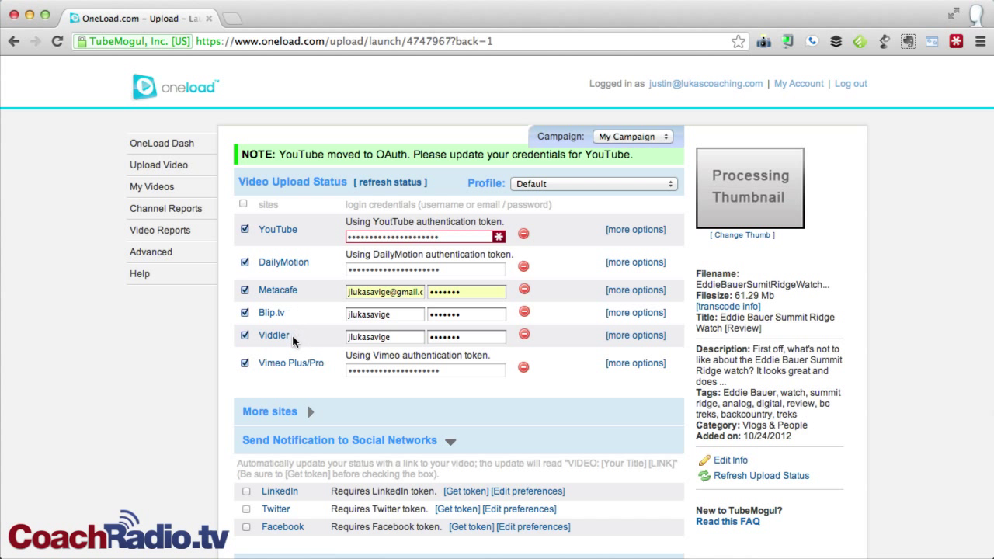
double_click(377, 370)
left_click(318, 375)
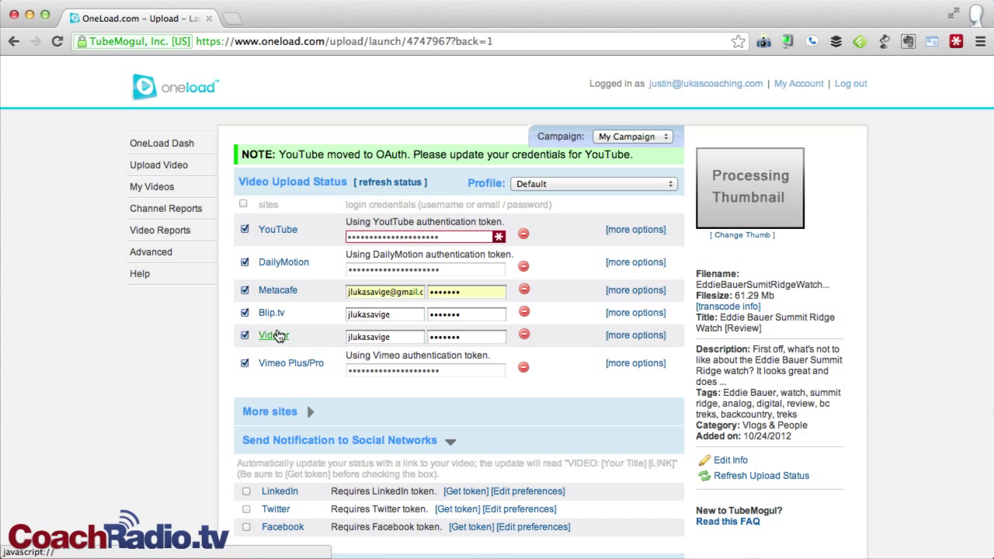
Expand the list of more sites and review the additional general, travel, humor, sports and auto destinations.
scroll(275, 332, "down", 2)
left_click(276, 344)
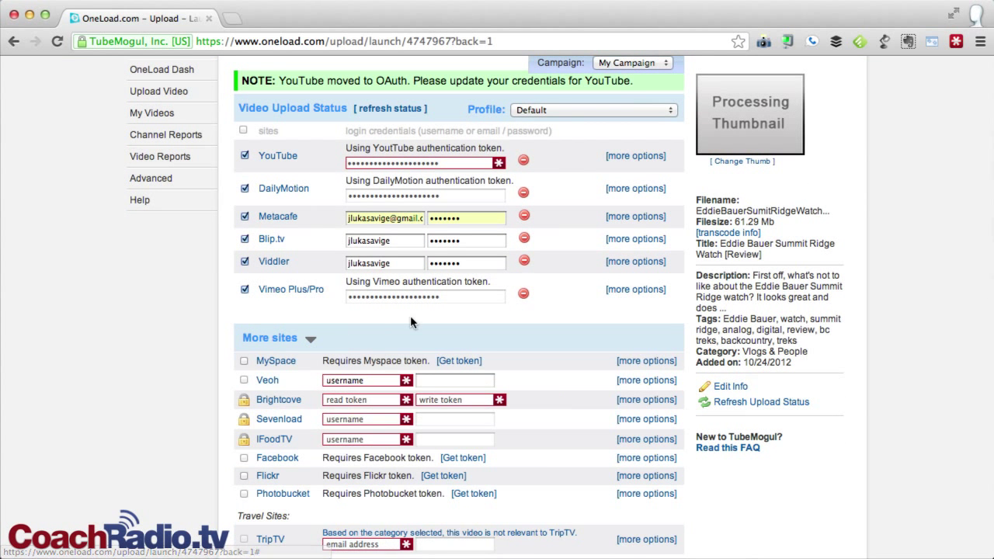
scroll(410, 316, "down", 6)
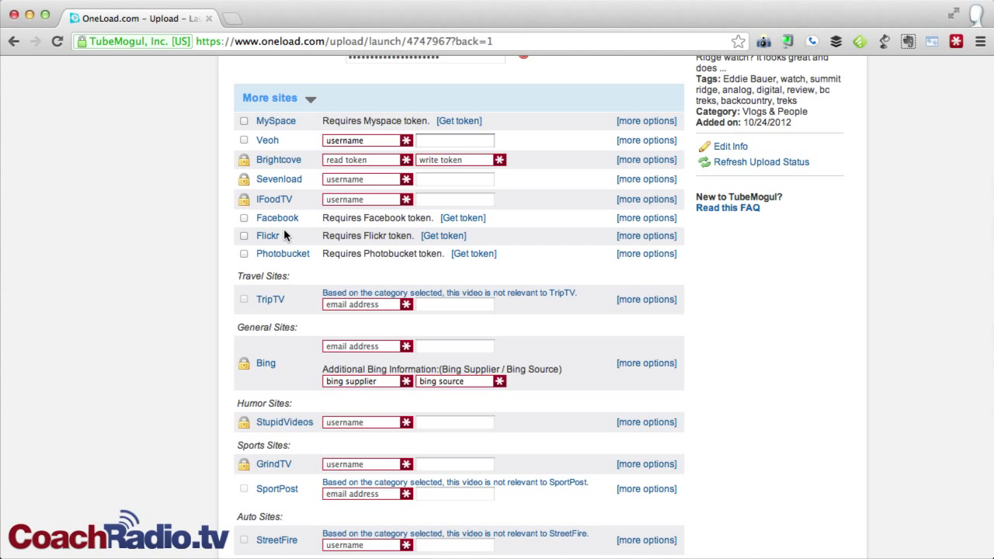
scroll(293, 305, "down", 3)
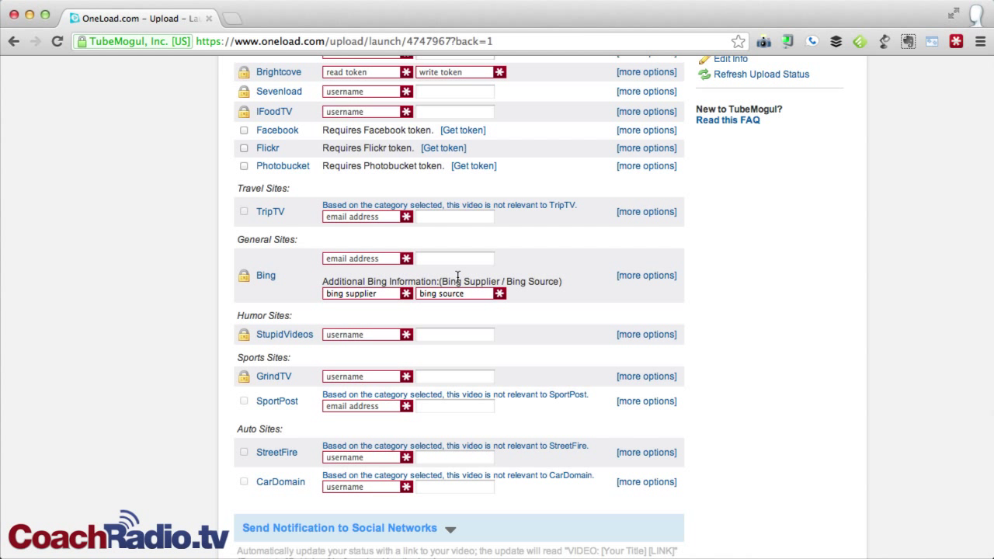
scroll(577, 271, "up", 2)
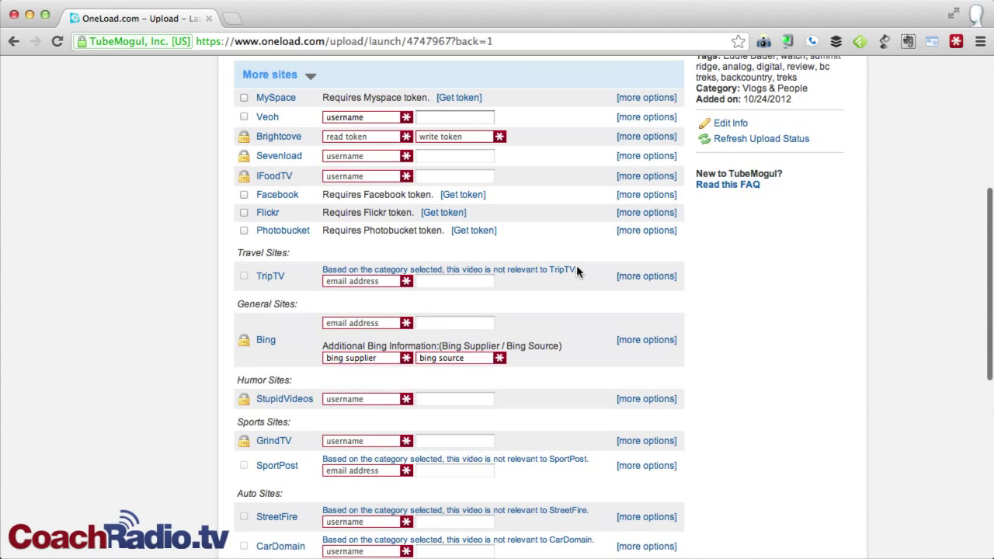
scroll(576, 271, "up", 3)
scroll(576, 271, "down", 1)
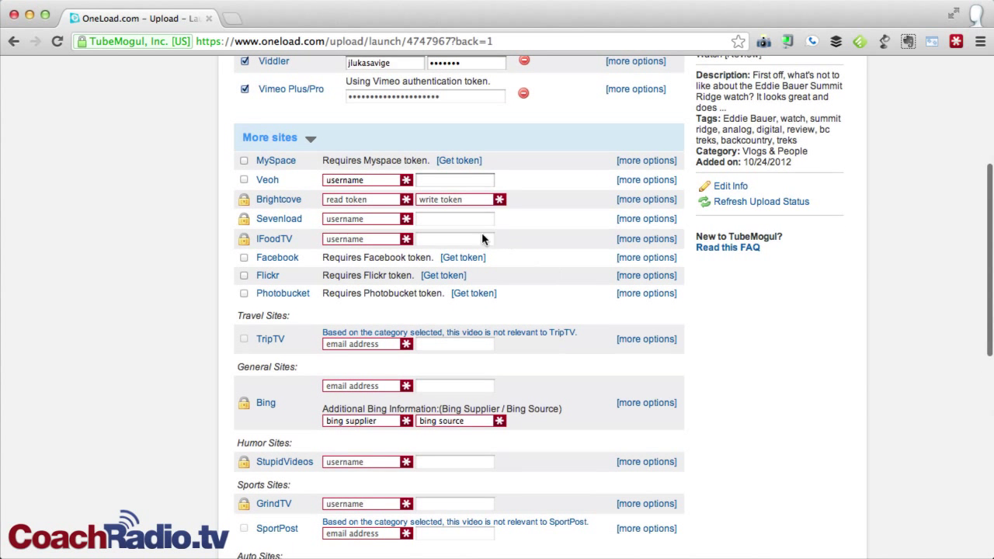
scroll(388, 222, "up", 5)
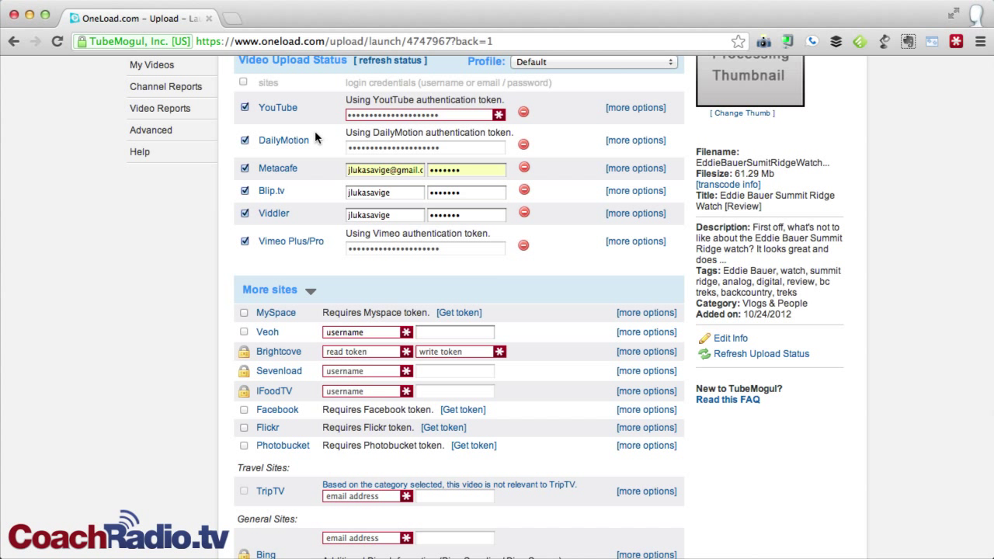
Check the stored authentication token fields for DailyMotion and YouTube.
double_click(367, 148)
left_click(372, 117)
scroll(349, 187, "down", 10)
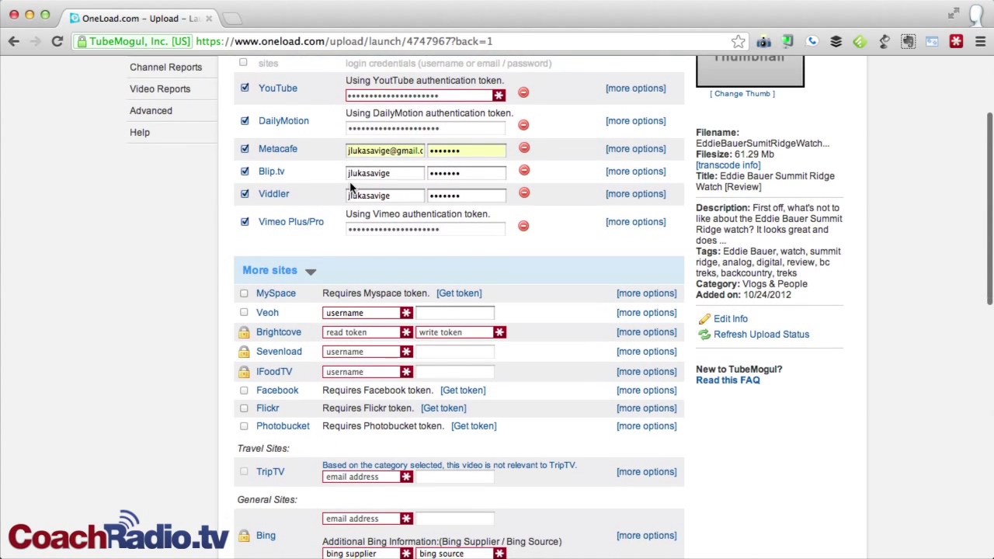
Inspect the delivery options for custom destinations and custom feeds, and open the saved credentials settings.
scroll(350, 186, "down", 4)
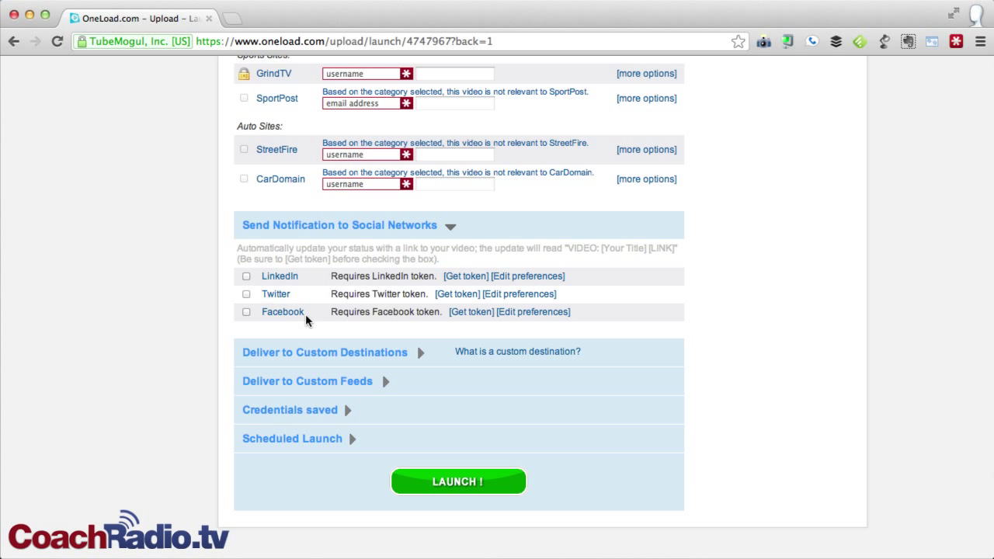
left_click(340, 353)
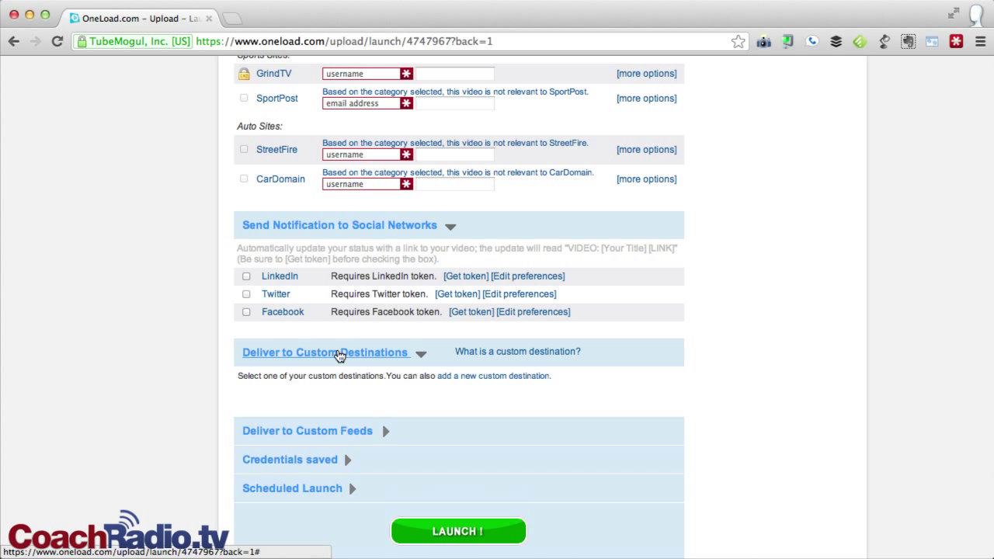
left_click(339, 354)
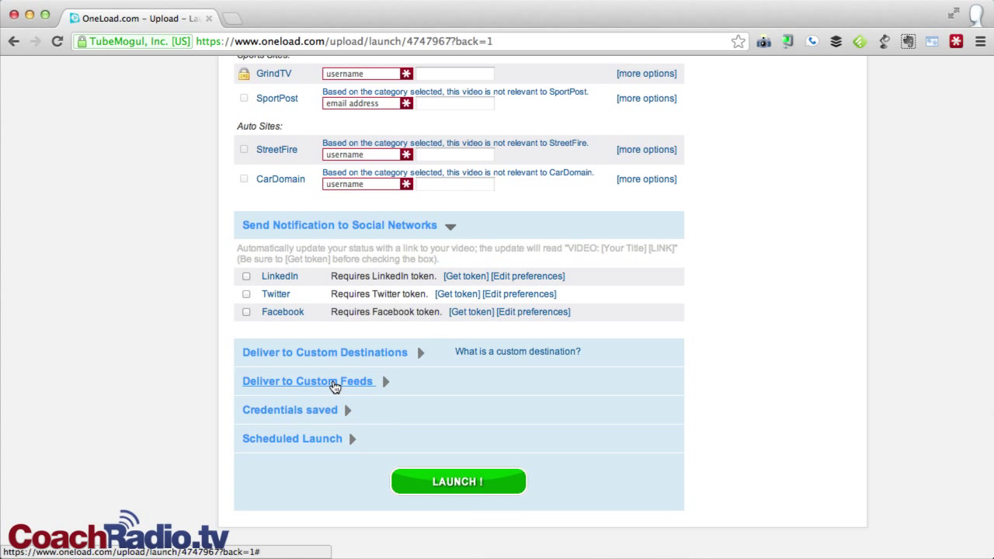
left_click(335, 386)
left_click(334, 386)
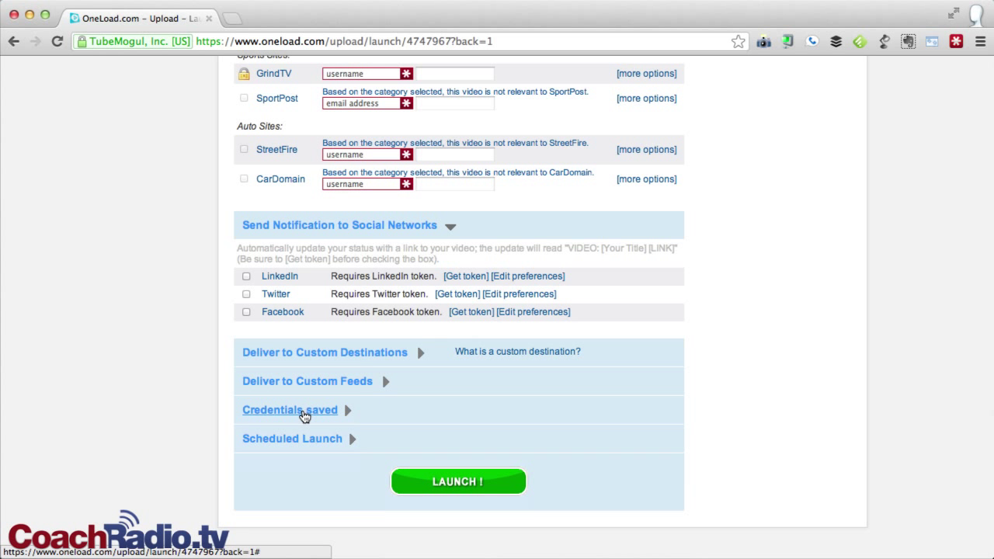
left_click(302, 413)
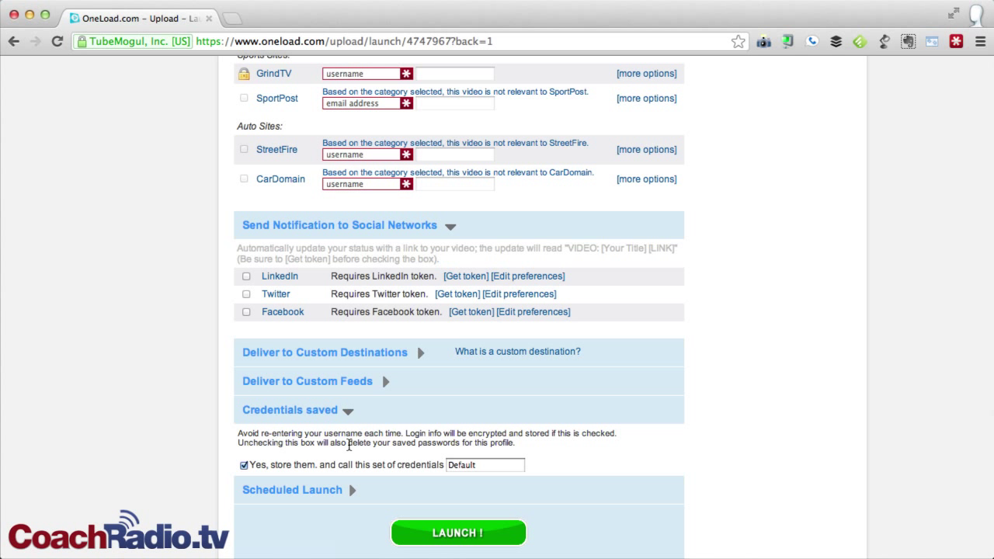
Collapse the saved credentials settings and review the date, time and timezone options for a scheduled launch.
left_click(316, 413)
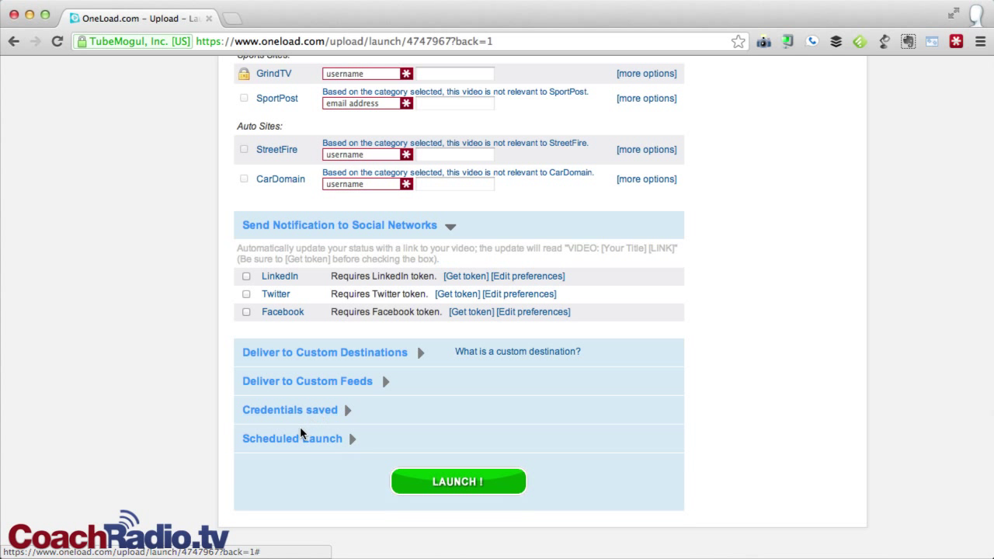
left_click(292, 440)
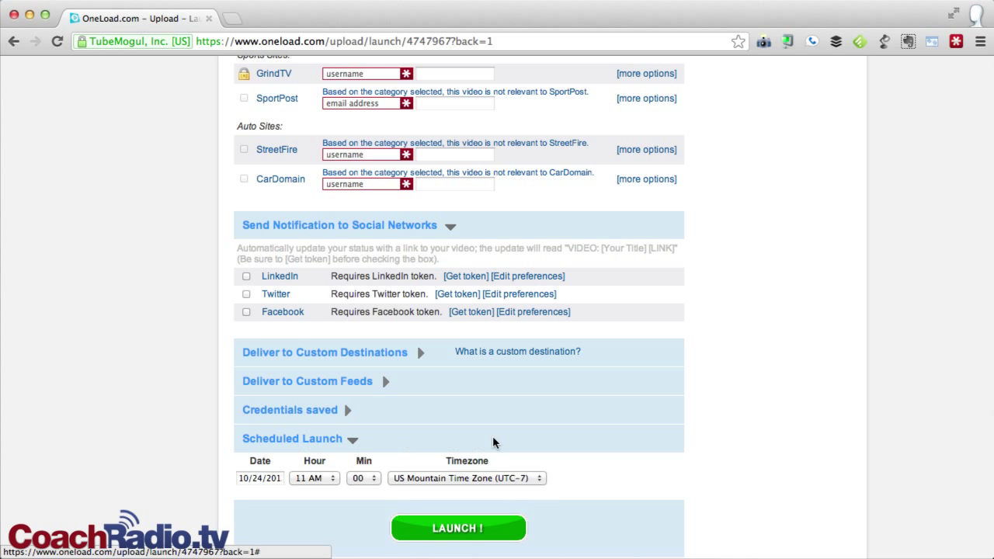
left_click(285, 441)
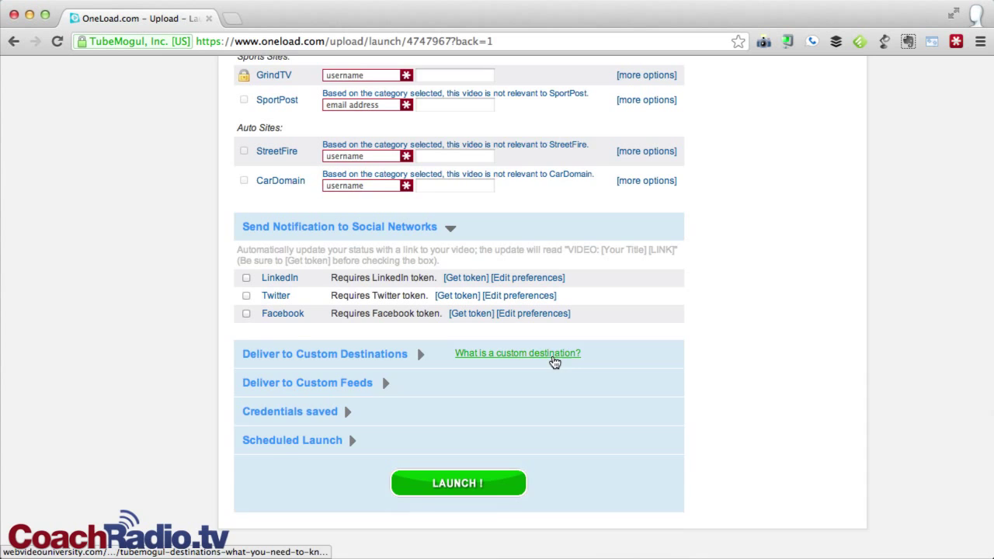
Collapse the list of more sites and review the video sites selected for upload.
scroll(552, 357, "up", 4)
scroll(553, 357, "up", 8)
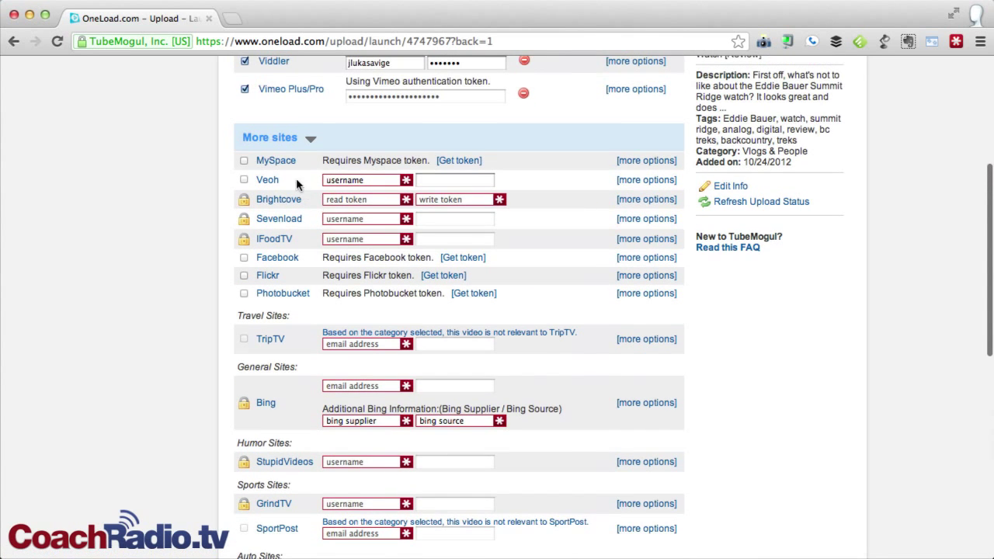
left_click(264, 140)
scroll(264, 145, "up", 4)
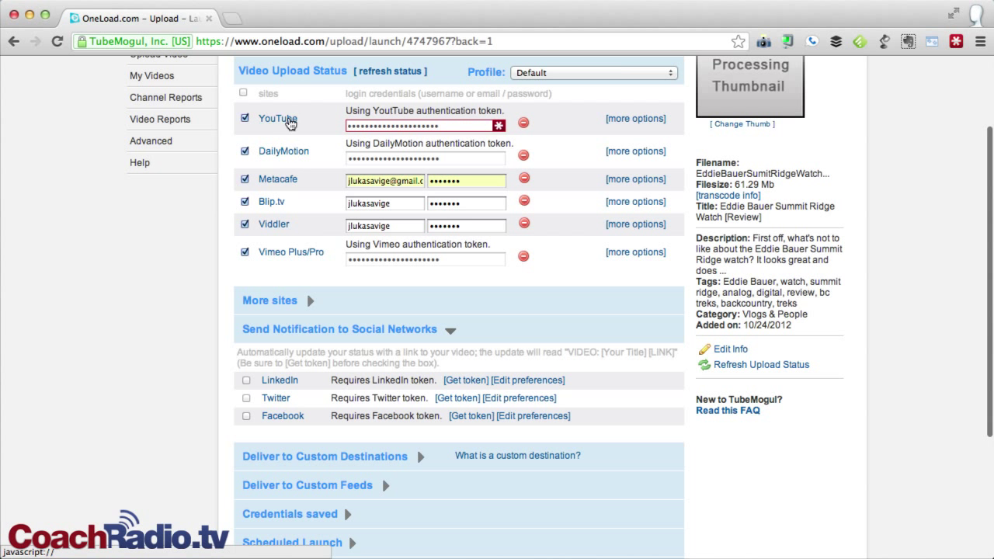
Launch the video to the selected sites and dismiss the LastPass password change notice.
scroll(298, 277, "down", 5)
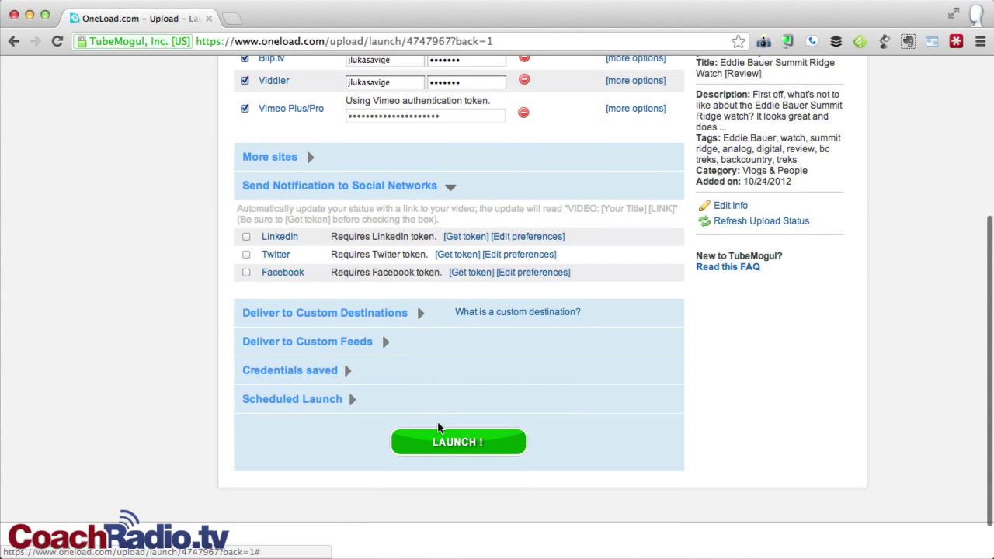
left_click(443, 442)
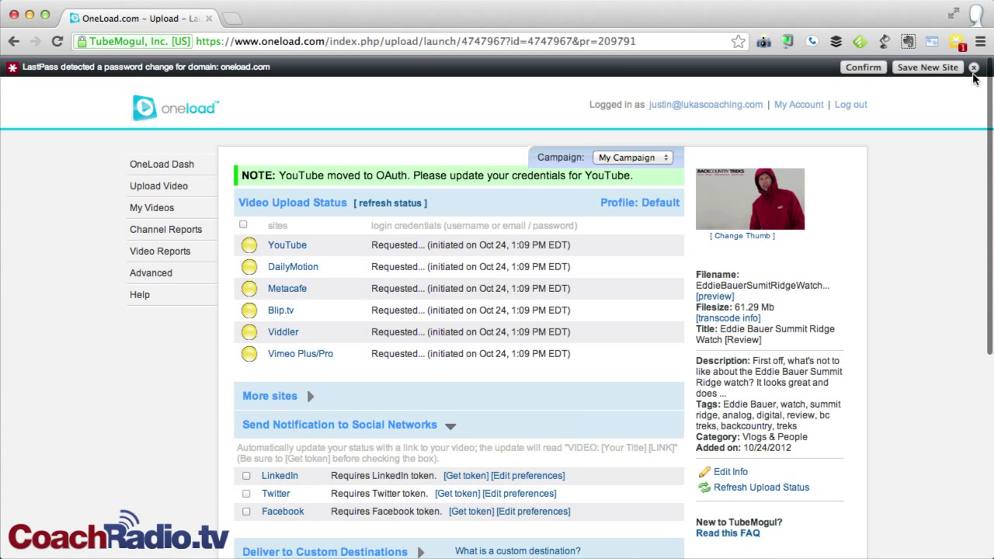
left_click(974, 68)
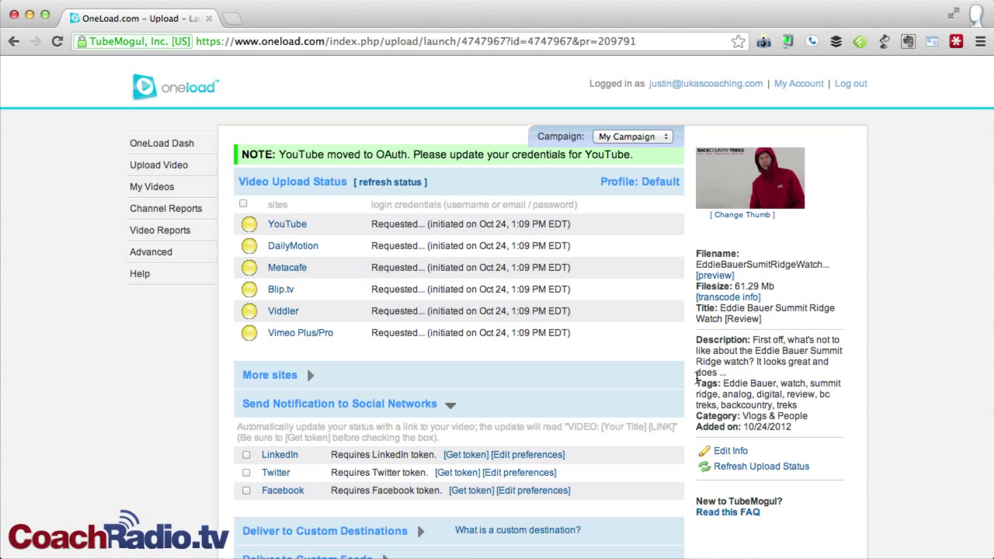
Try out the Twitter option for sending a social network notification about the video.
scroll(636, 356, "down", 5)
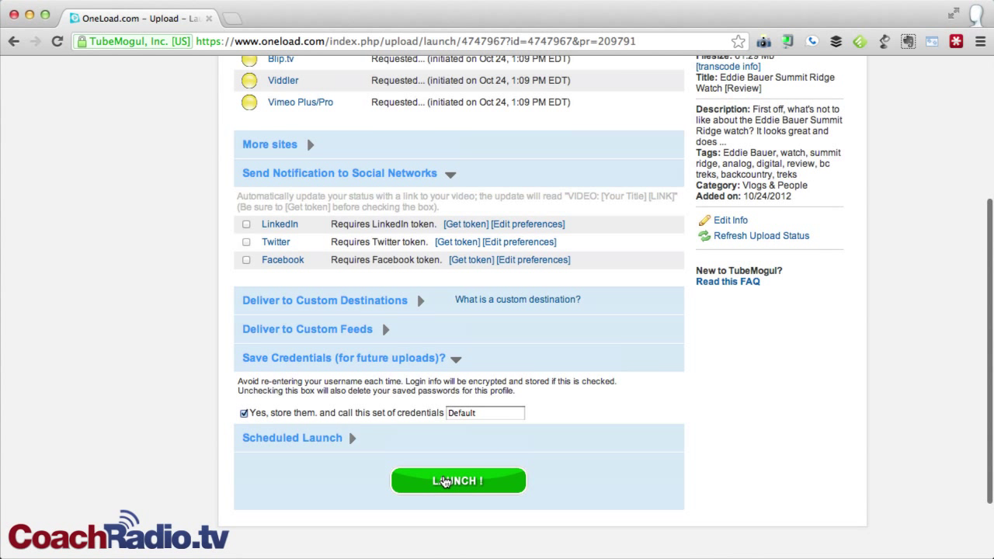
left_click(246, 243)
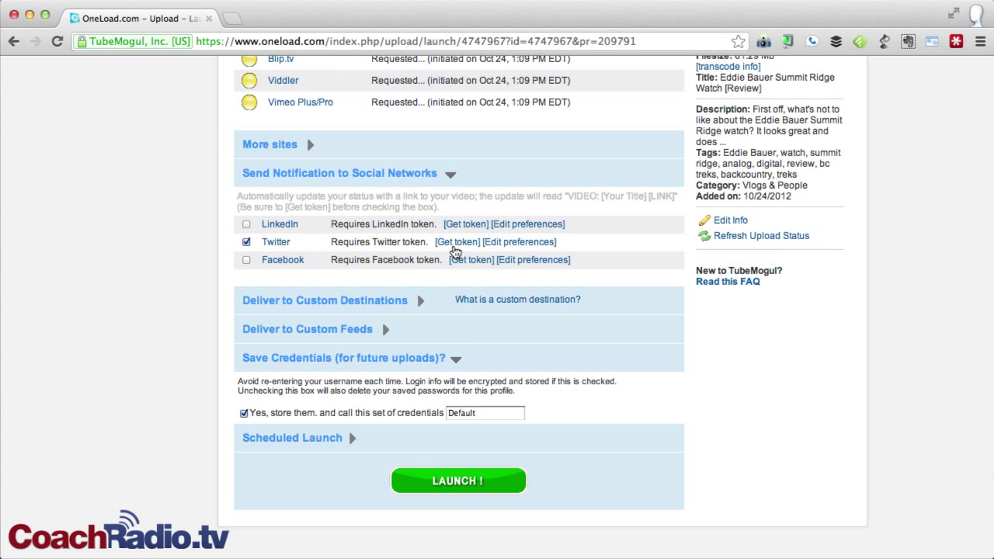
left_click(247, 244)
left_click(512, 477)
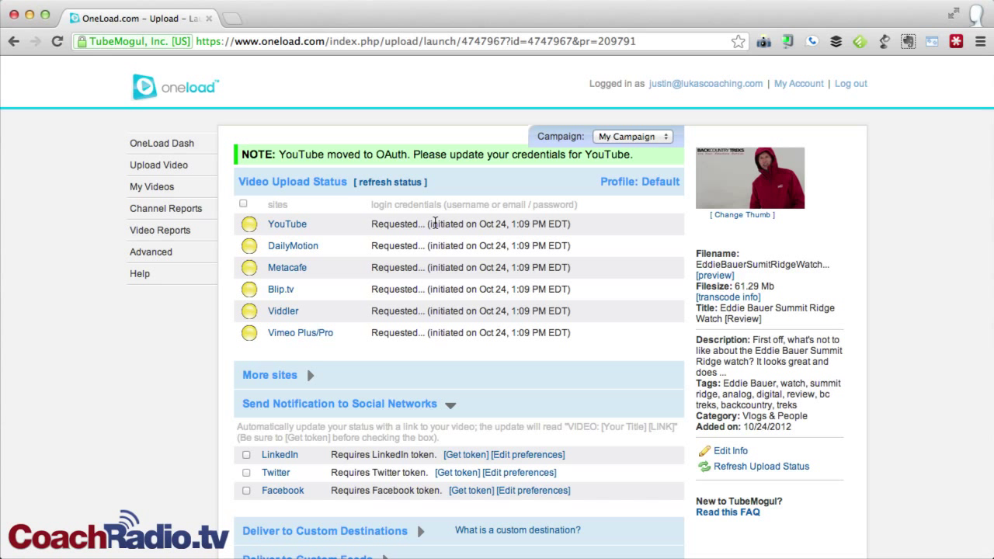
Refresh the video upload status and check the video links for Metacafe and Blip.tv.
left_click(394, 183)
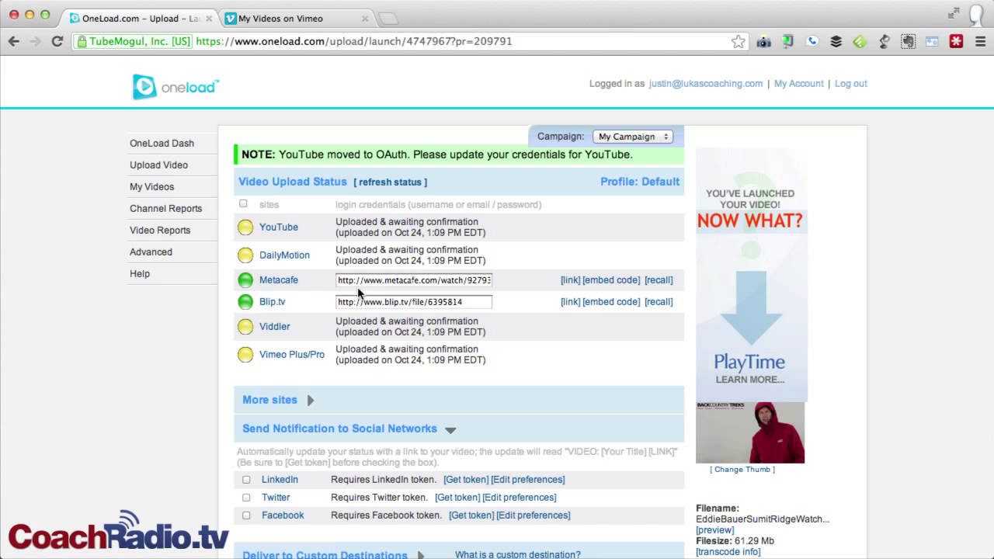
left_click(386, 279)
left_click(382, 302)
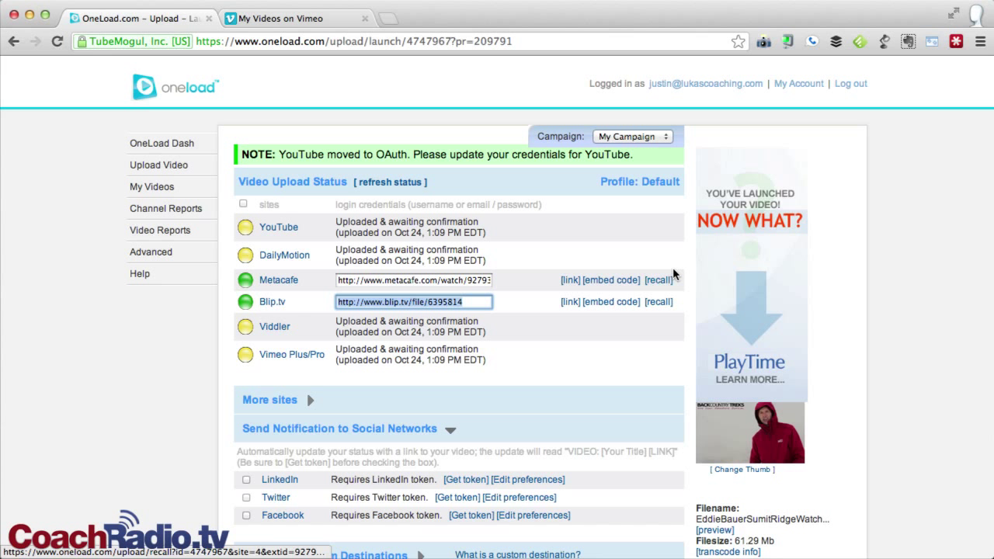
left_click(548, 229)
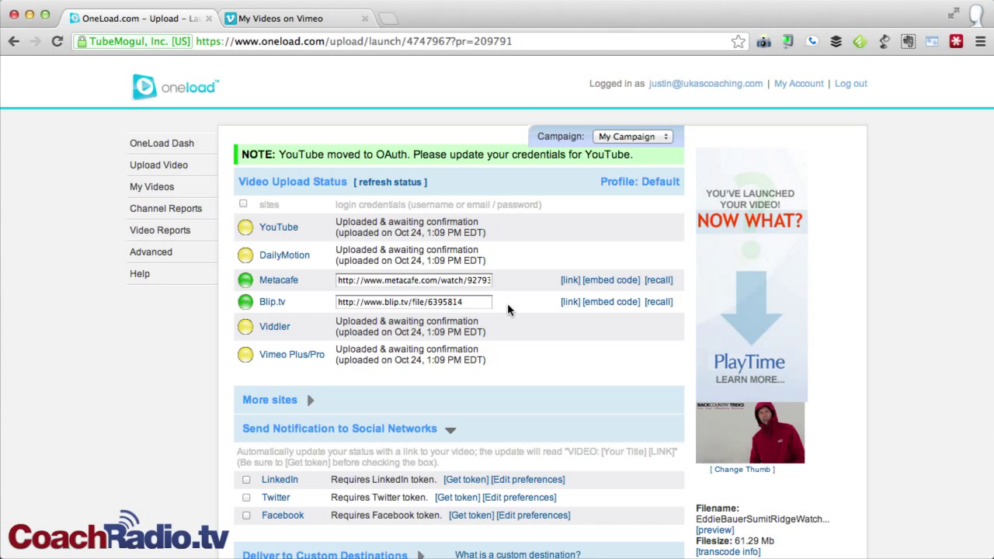
left_click(368, 187)
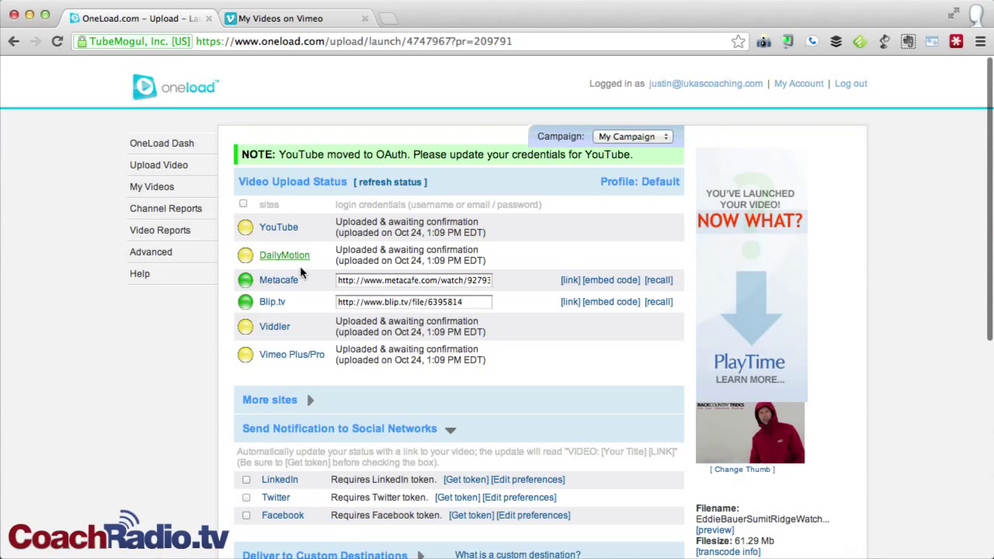
Switch to Vimeo, open the settings of the "Eddie Bauer Summit Ridge Watch [Review]" video, and return to OneLoad.
left_click(263, 17)
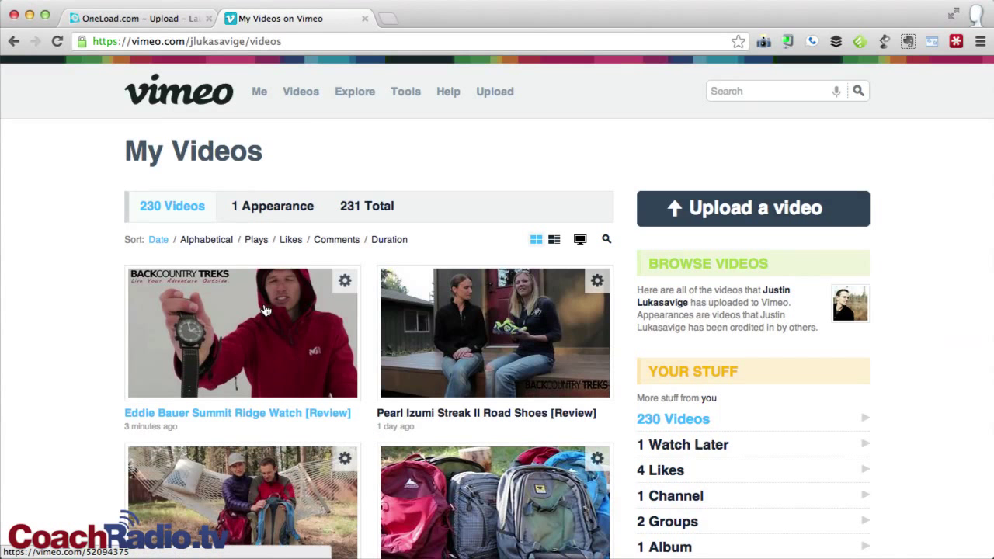
left_click(344, 281)
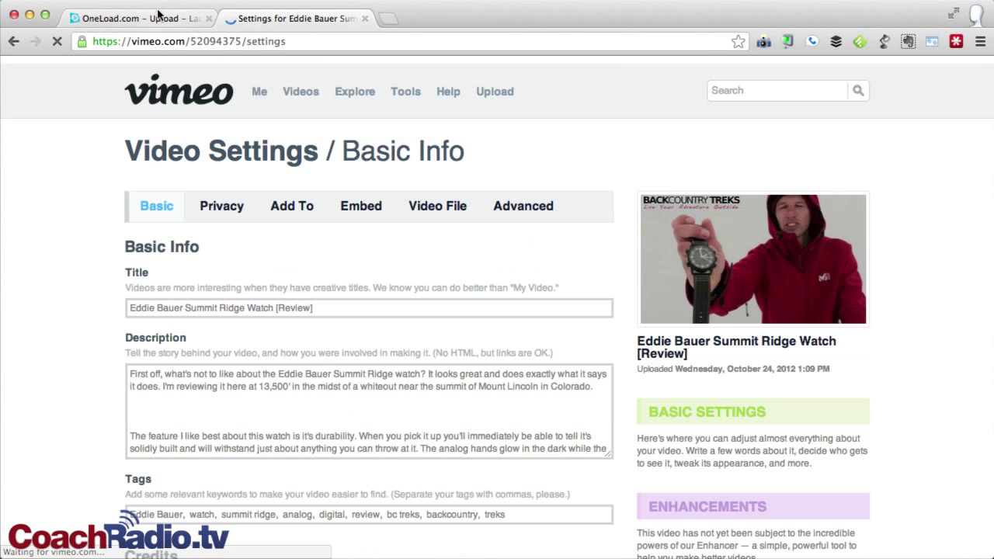
left_click(158, 15)
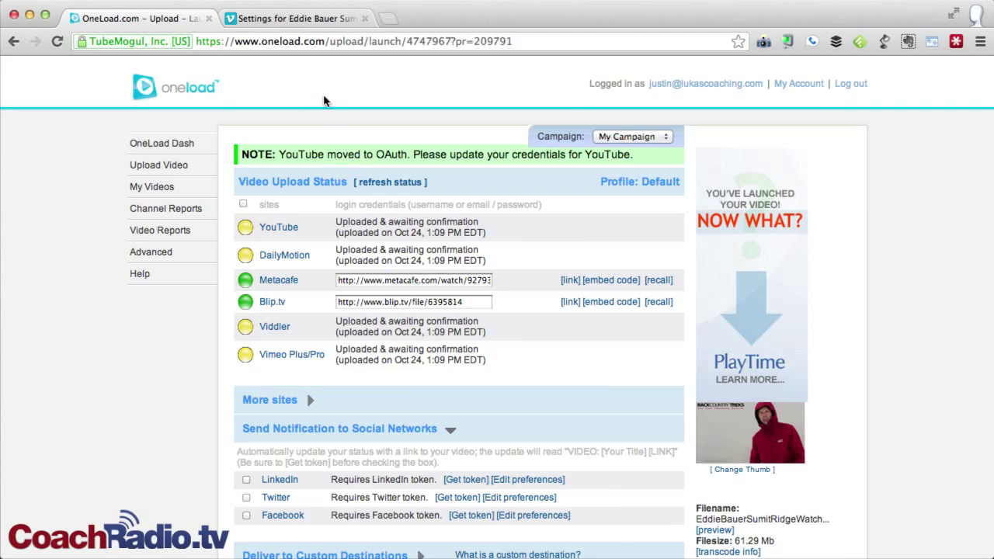
Go back to Vimeo and review the watch review's title, description and tags in its basic settings.
left_click(253, 19)
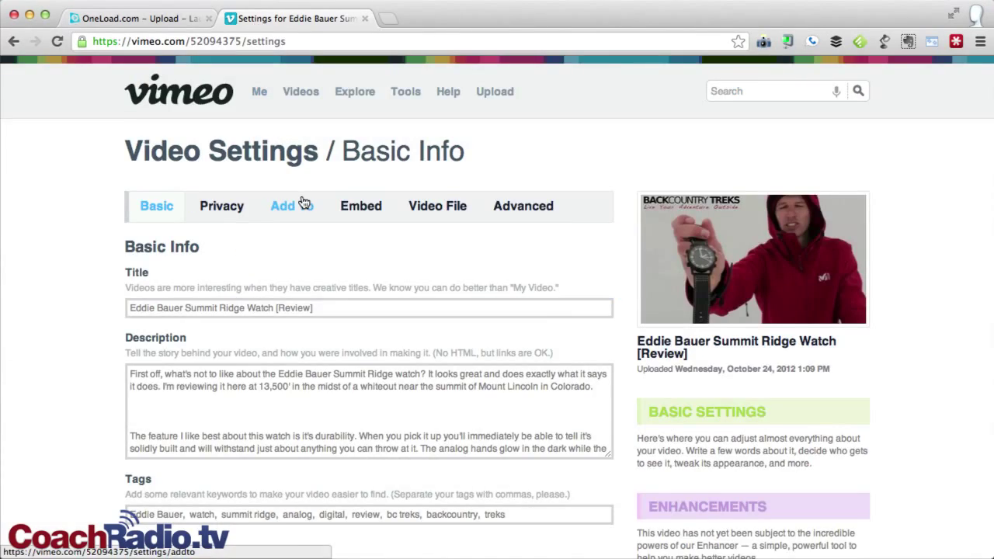
scroll(303, 201, "down", 5)
scroll(303, 196, "up", 5)
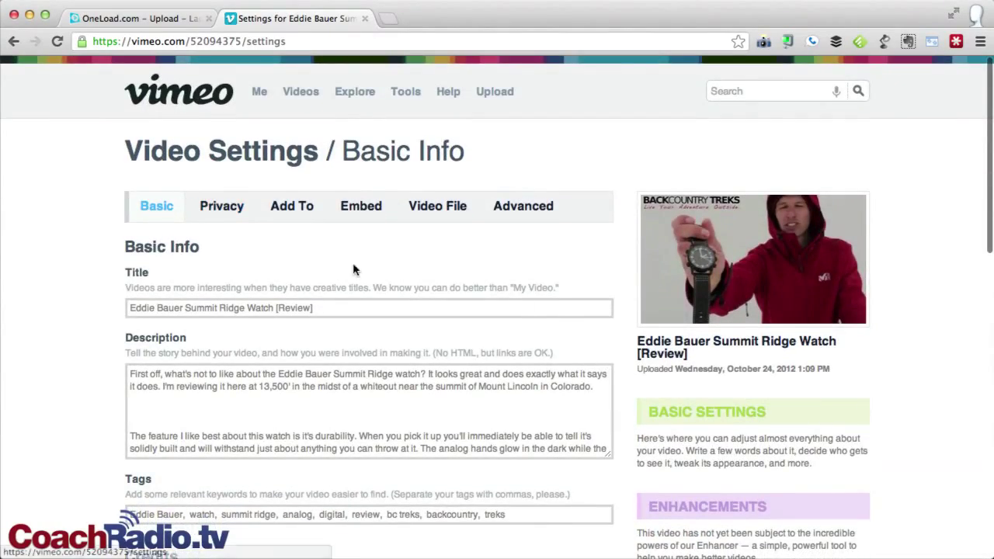
scroll(557, 314, "down", 10)
Open the watch review's Vimeo page and examine its description, links and statistics.
left_click(326, 276)
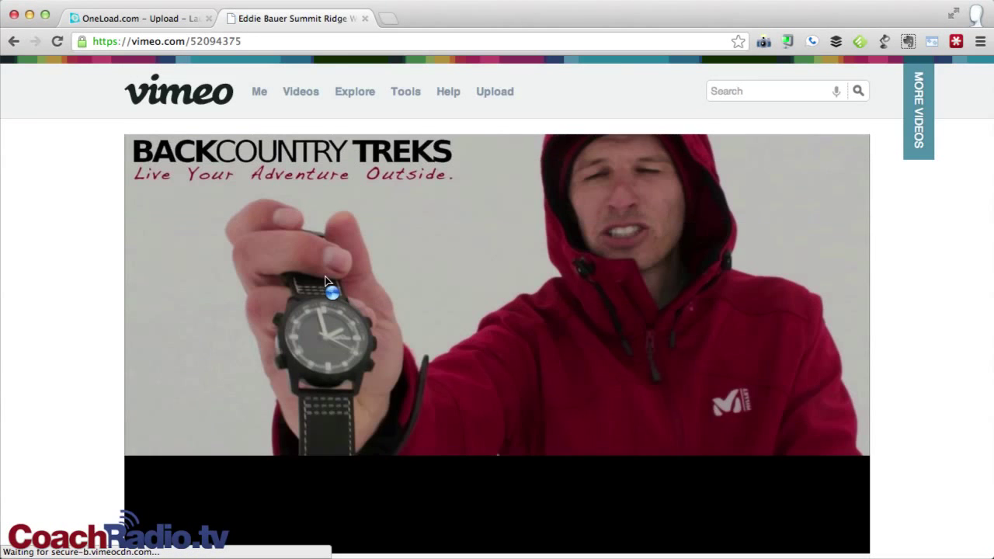
scroll(531, 338, "down", 5)
scroll(530, 336, "down", 5)
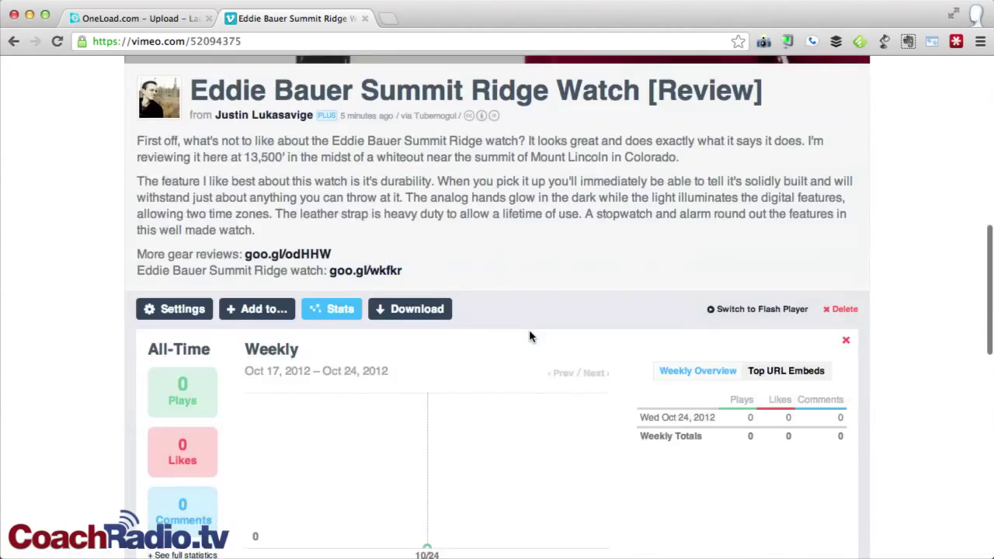
scroll(530, 337, "up", 2)
scroll(529, 329, "up", 10)
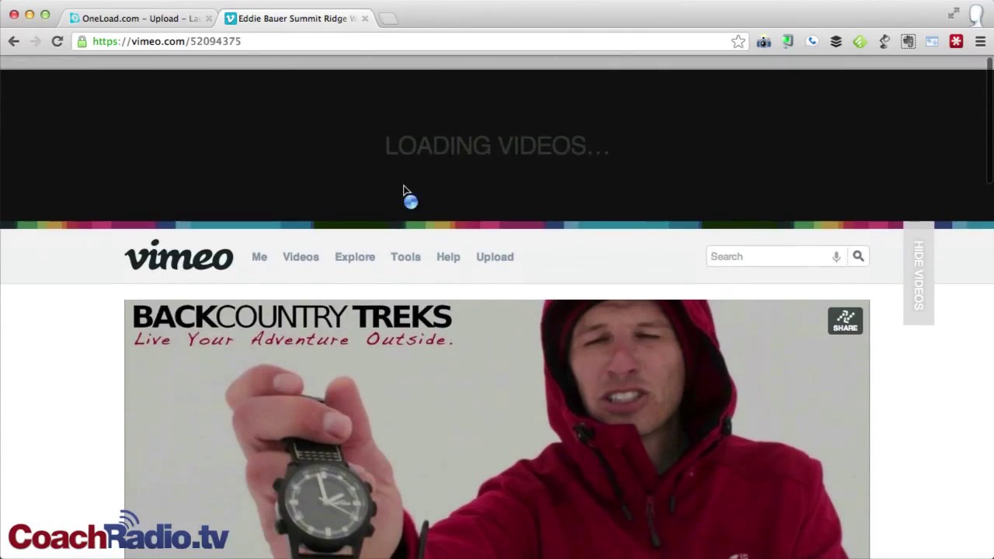
Switch back to OneLoad and refresh the video upload status.
left_click(140, 18)
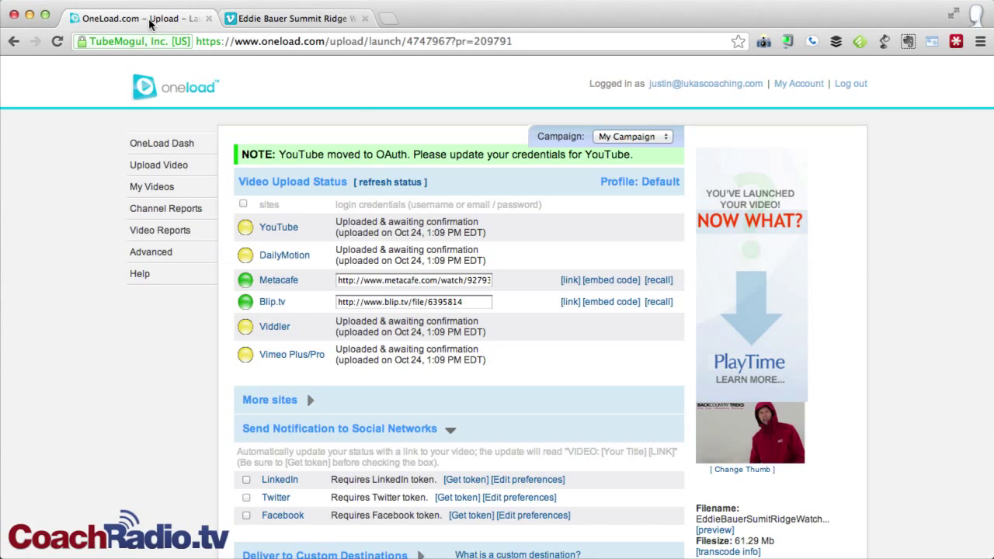
left_click(381, 184)
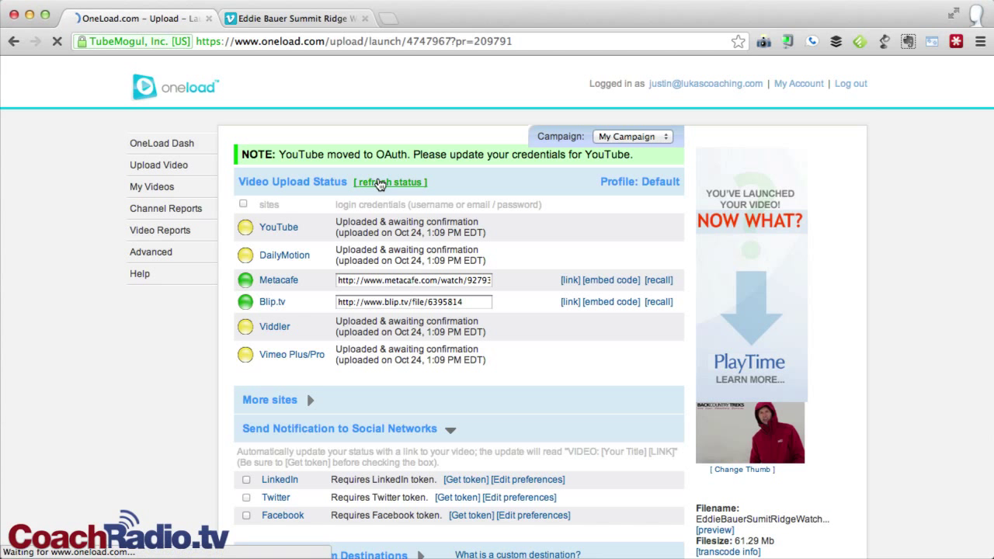